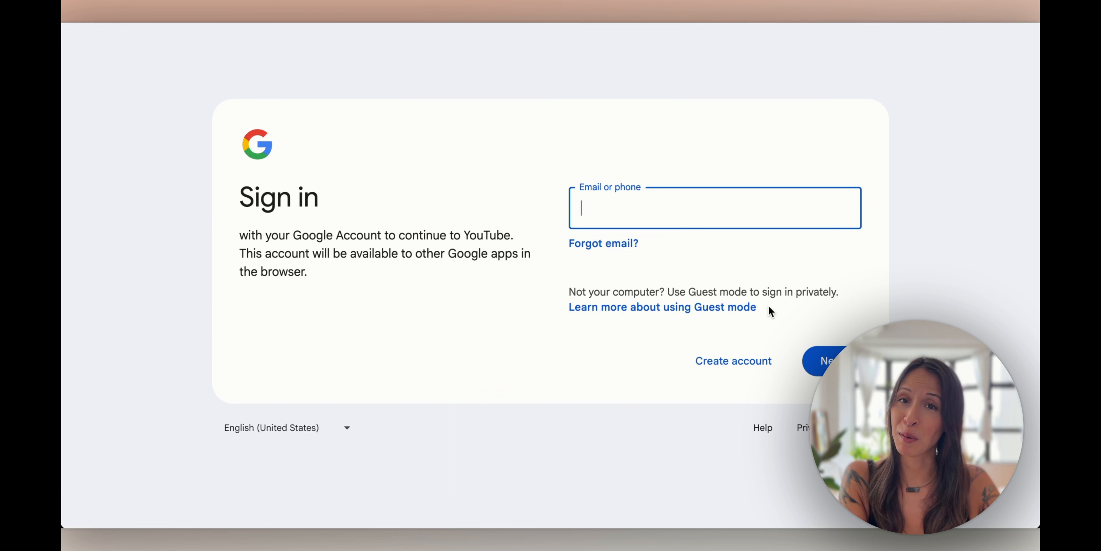
Start a new Google business account with a Gmail address, entering the first name and gender
left_click(739, 361)
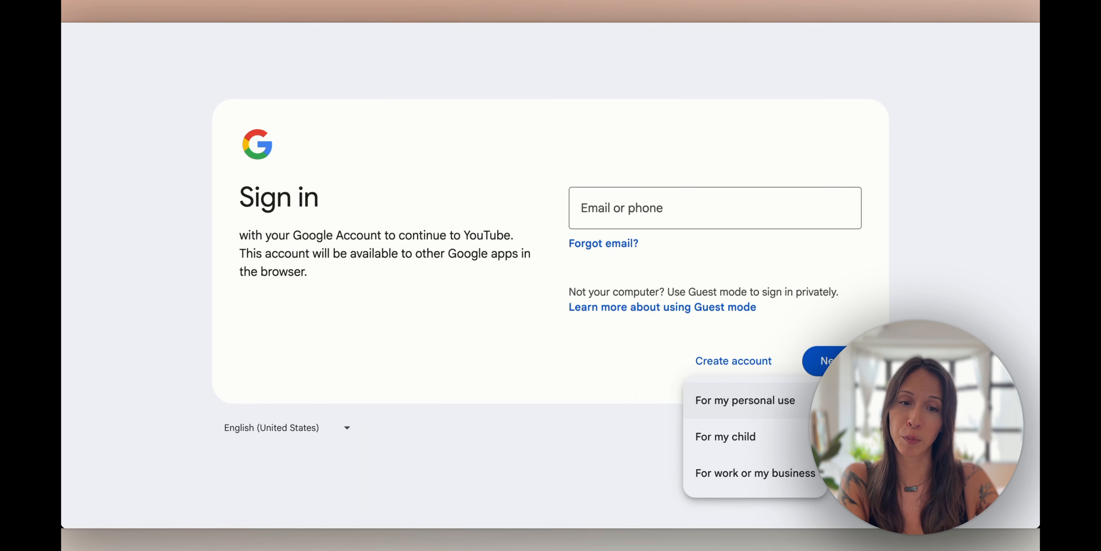
left_click(782, 491)
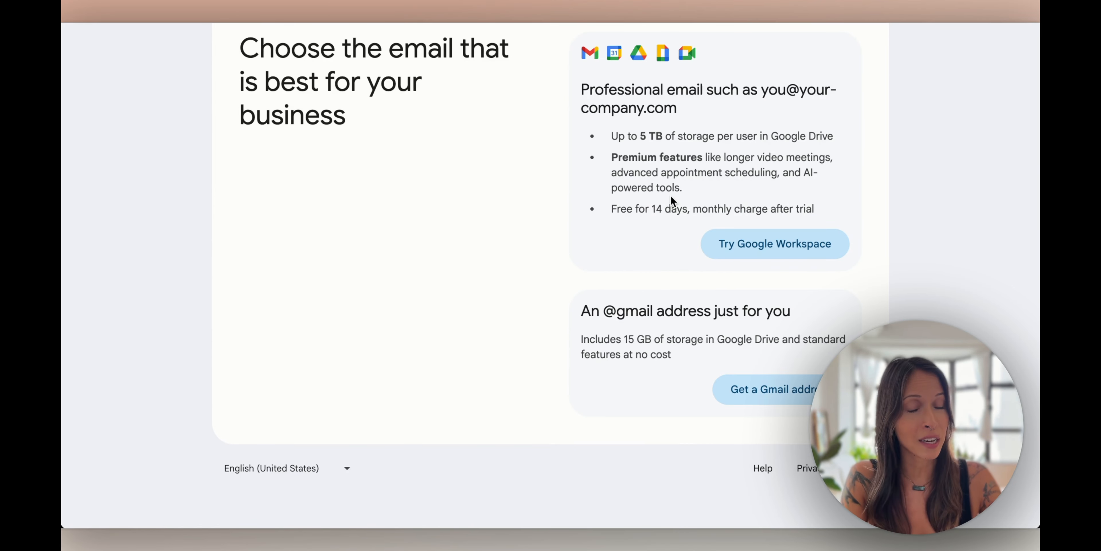
scroll(671, 195, "up", 1)
left_click(784, 398)
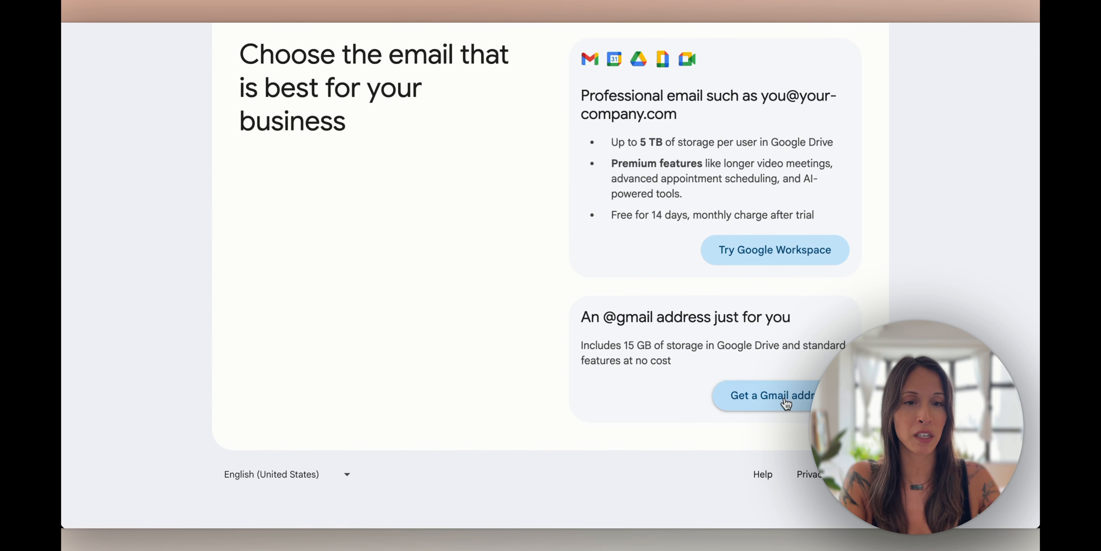
type("Sarah")
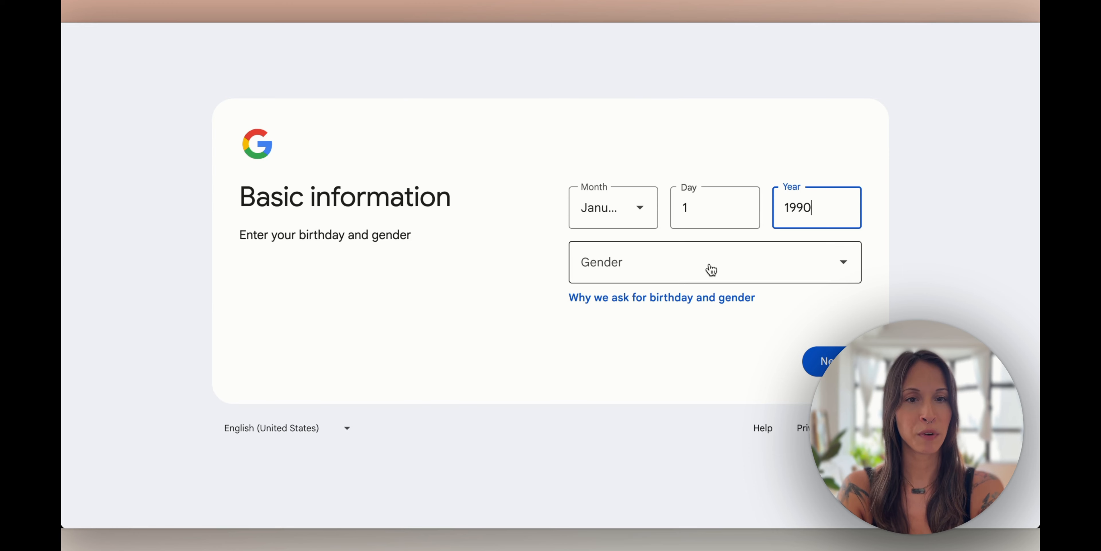
left_click(711, 269)
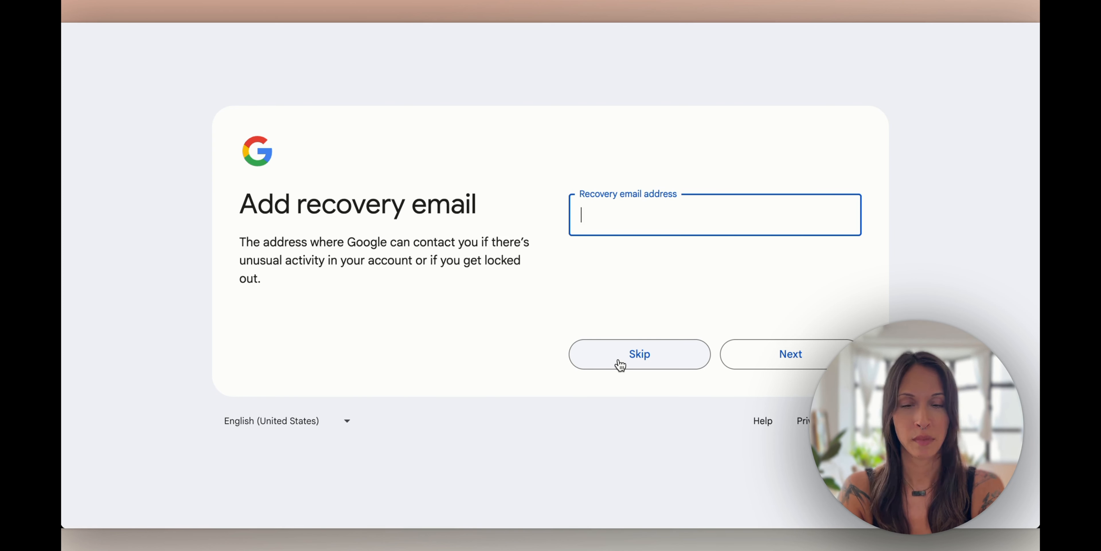
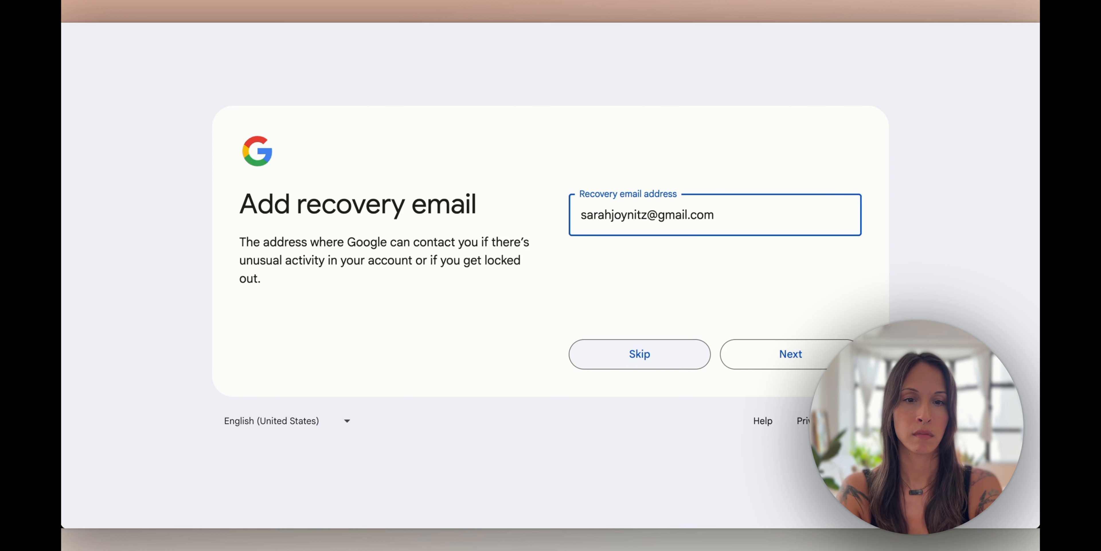
Add a recovery e-mail address, confirm the account review, and accept the privacy terms and personalization settings
left_click(737, 356)
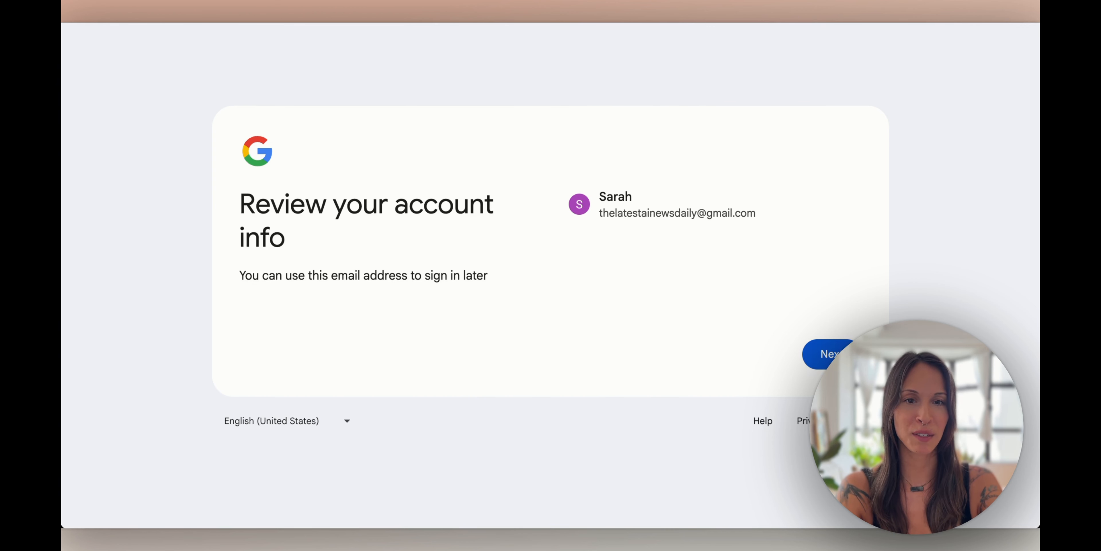
left_click(819, 354)
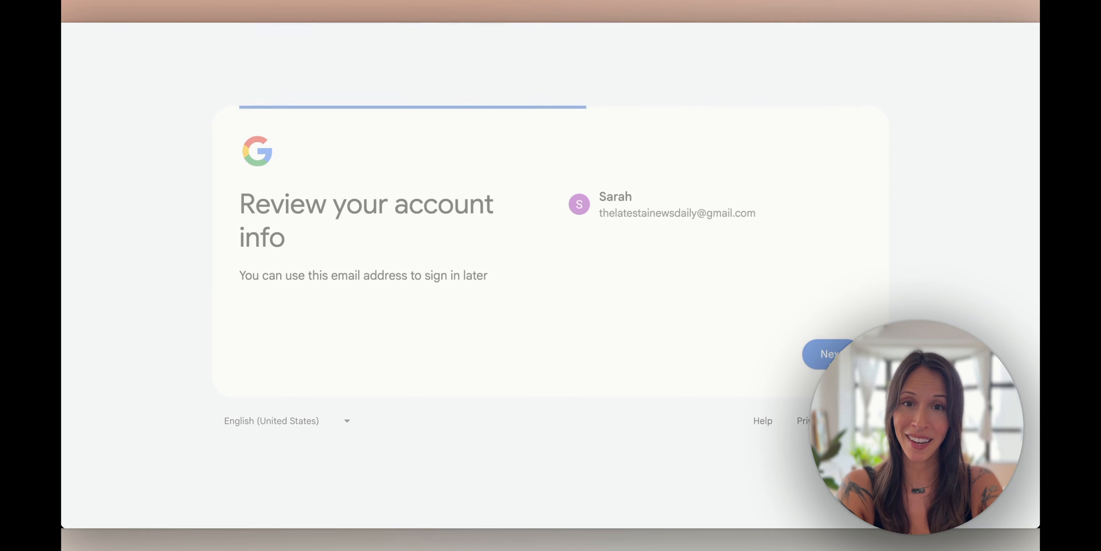
scroll(594, 217, "down", 15)
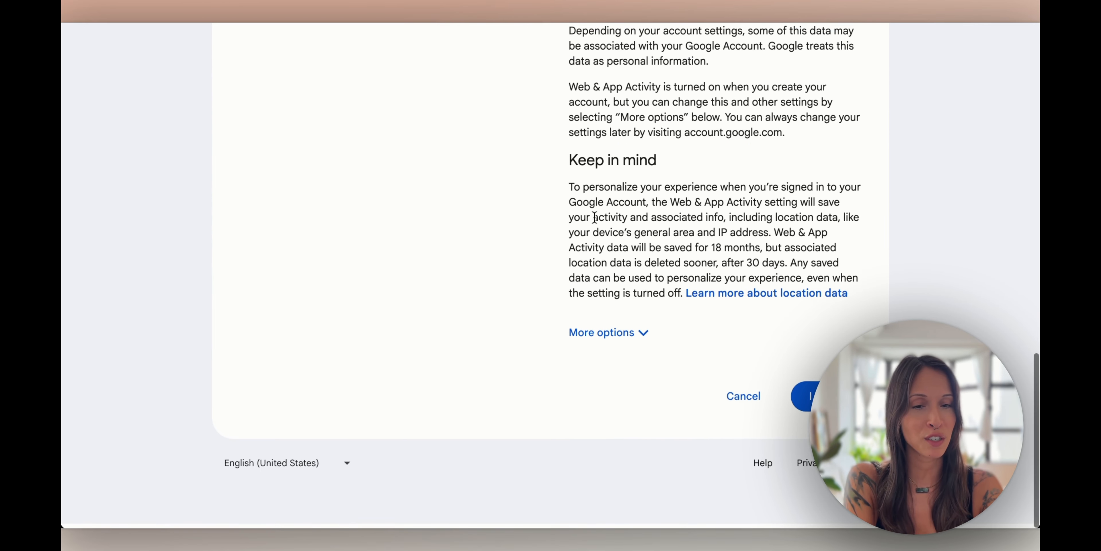
left_click(804, 401)
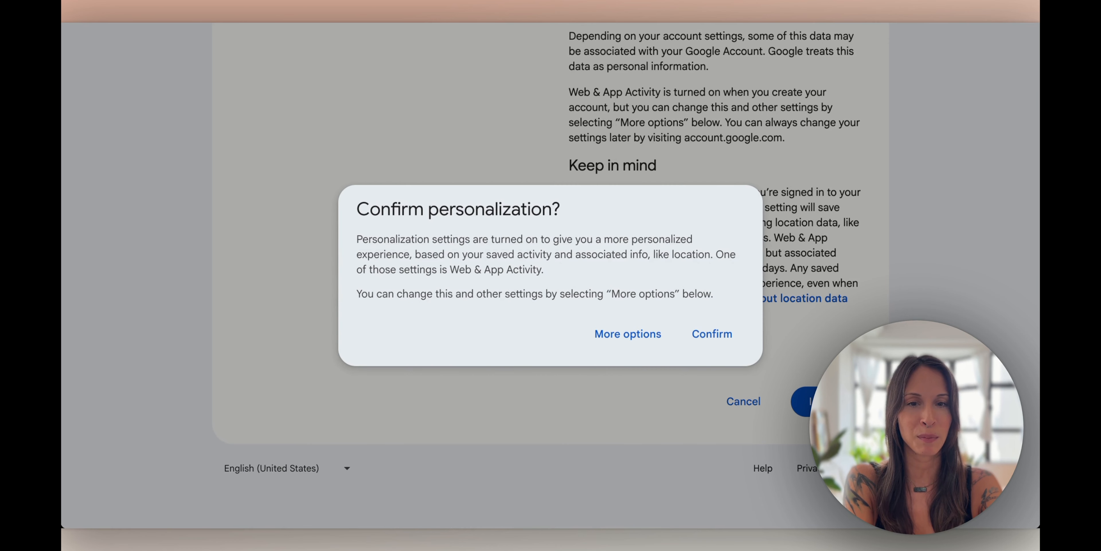
left_click(712, 335)
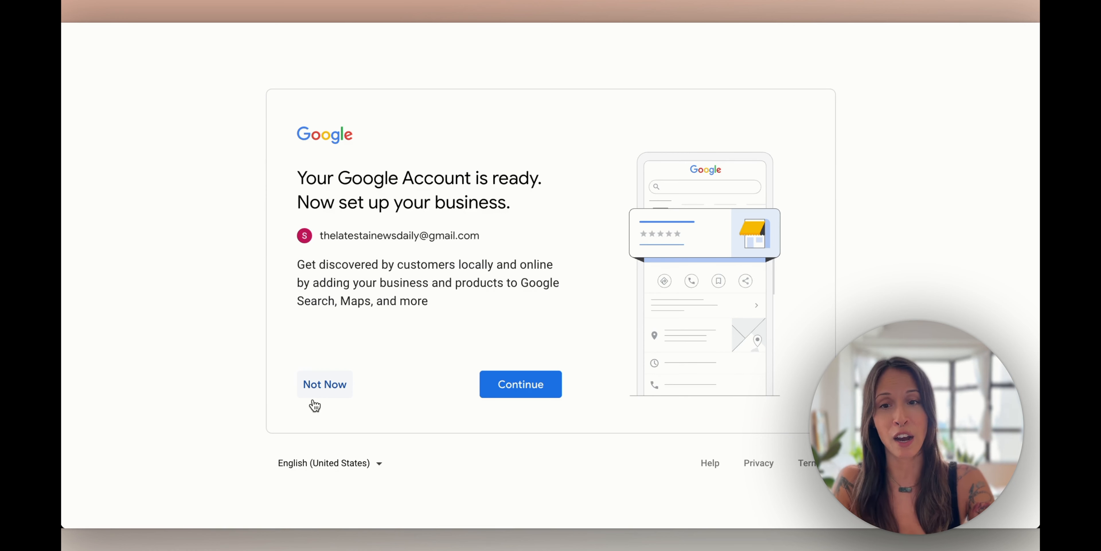
Skip the business profile setup and choose Create a channel from the YouTube account menu
left_click(324, 384)
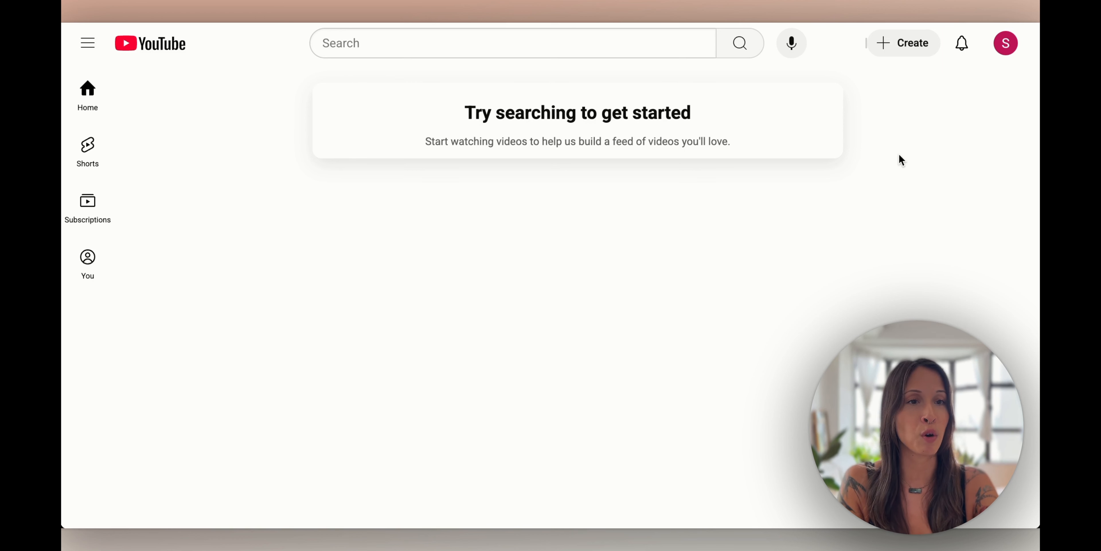
left_click(1005, 45)
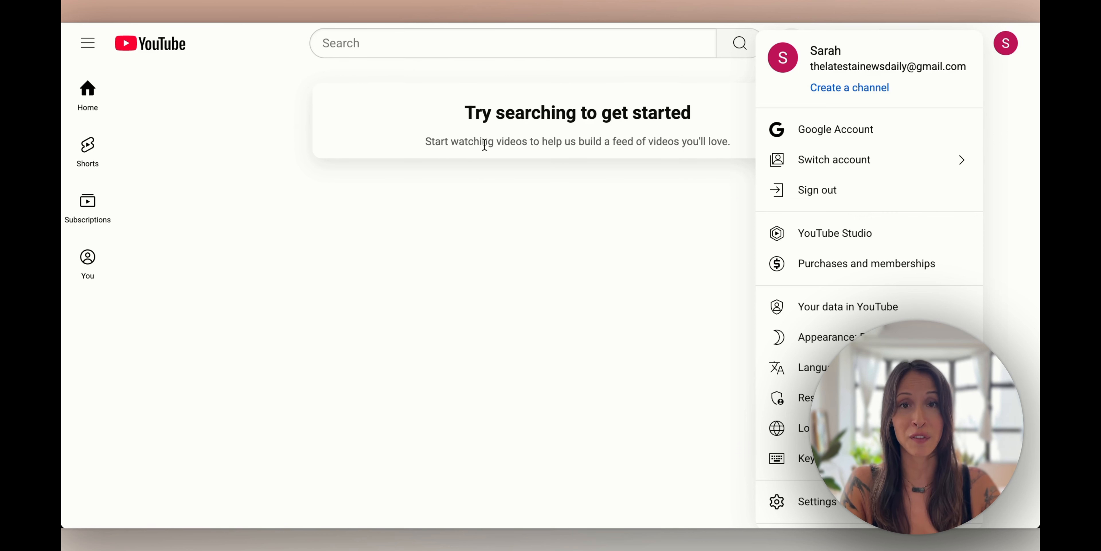
left_click(484, 274)
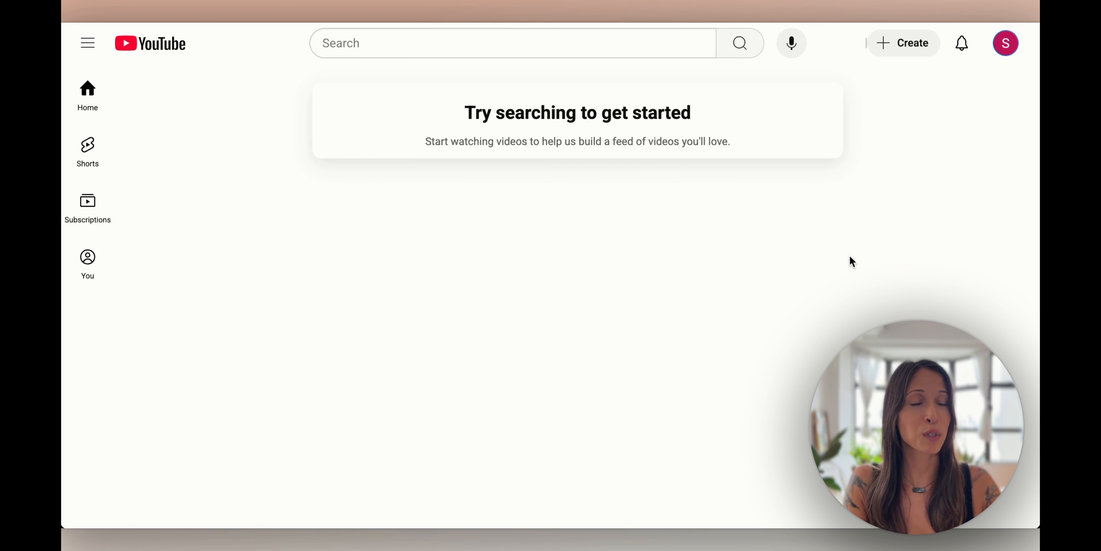
left_click(1006, 43)
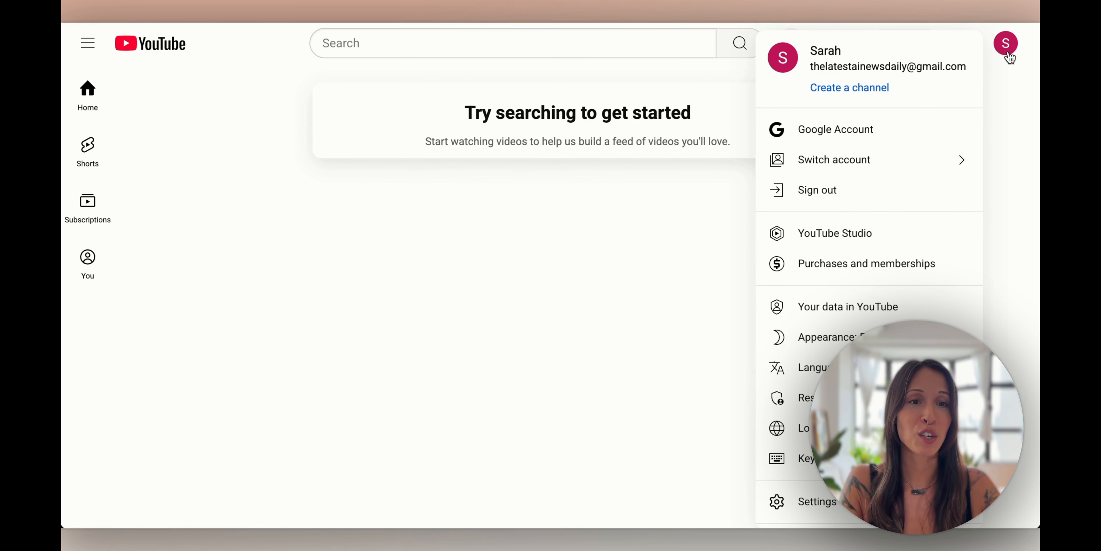
left_click(870, 88)
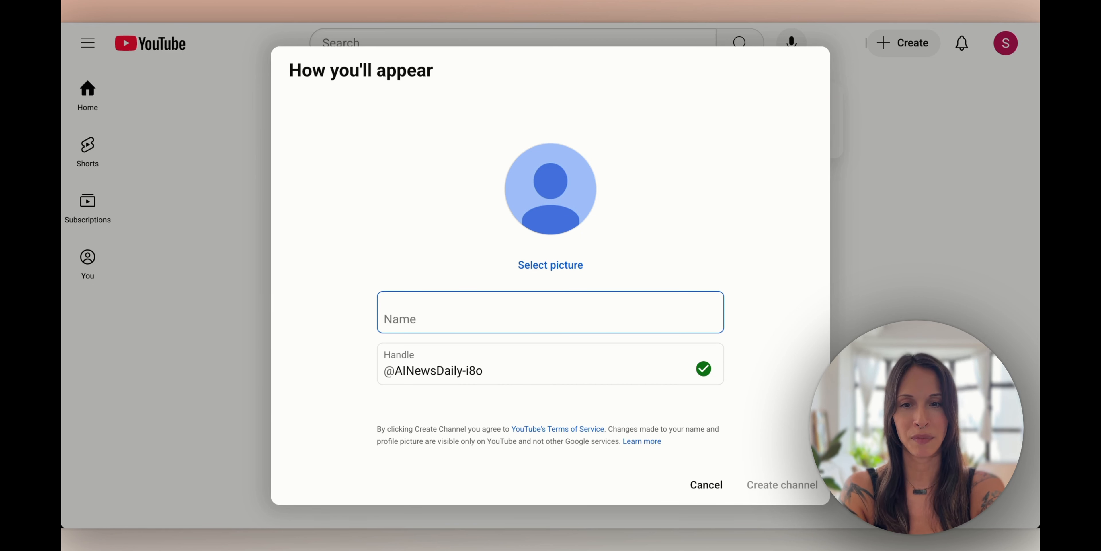
type("AI News Daily")
left_click(492, 374)
key("BackSpace")
key("BackSpace")
key("BackSpace")
key("BackSpace")
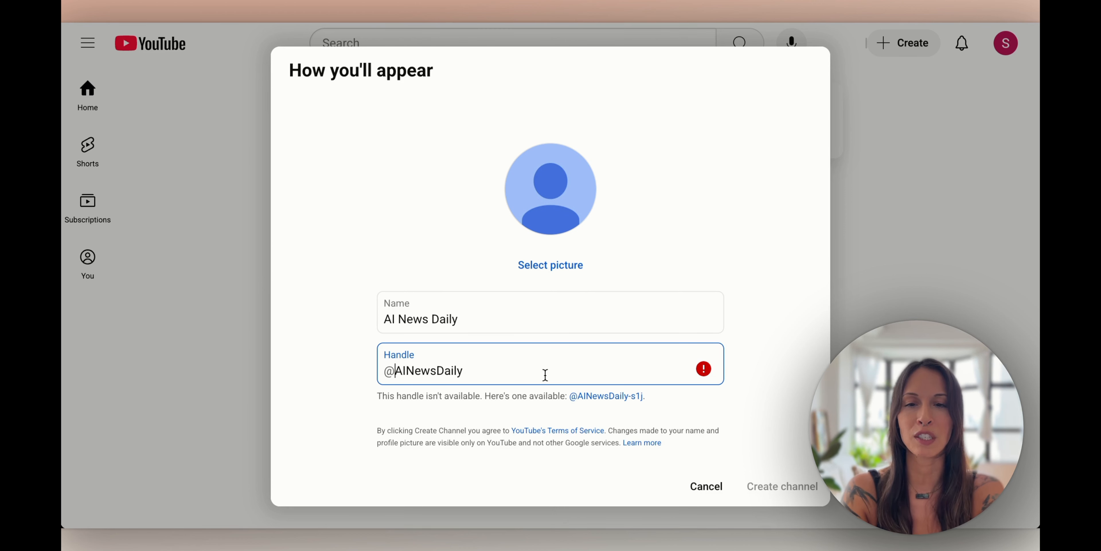
key("Home")
type("The")
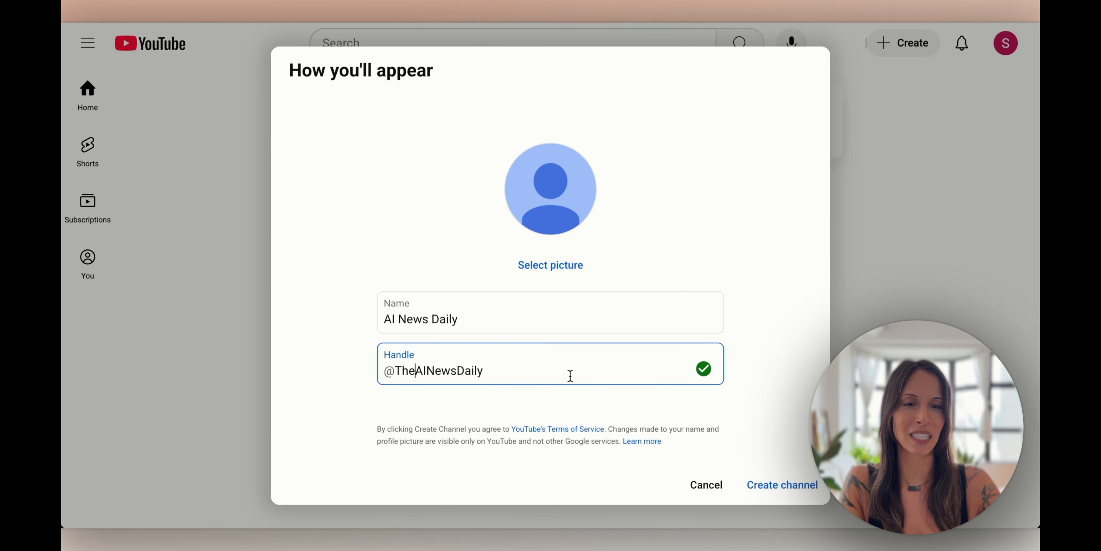
left_click(787, 485)
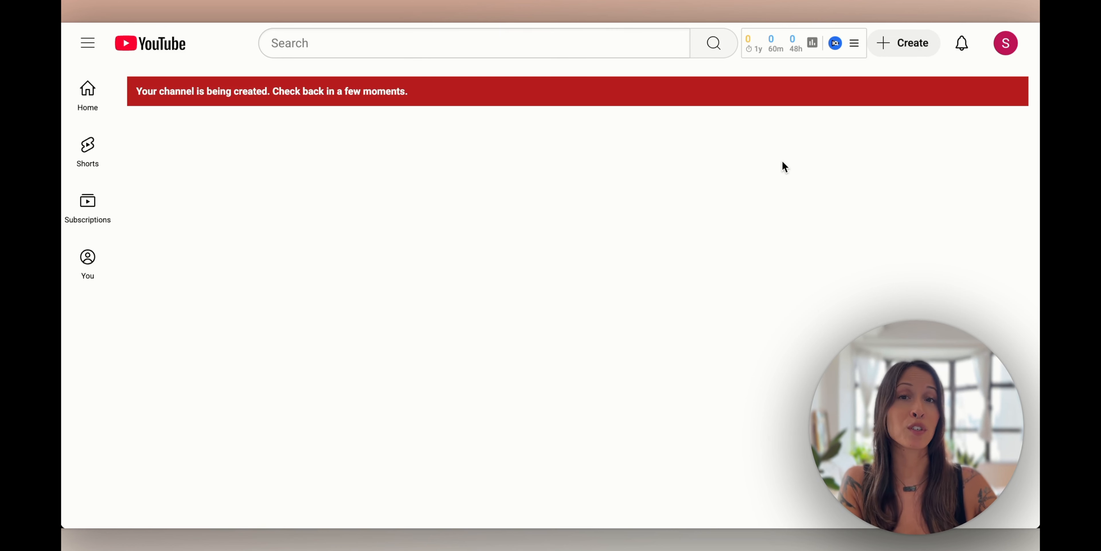
Go to YouTube Studio from the account menu and dismiss the welcome message and team tip
left_click(1010, 44)
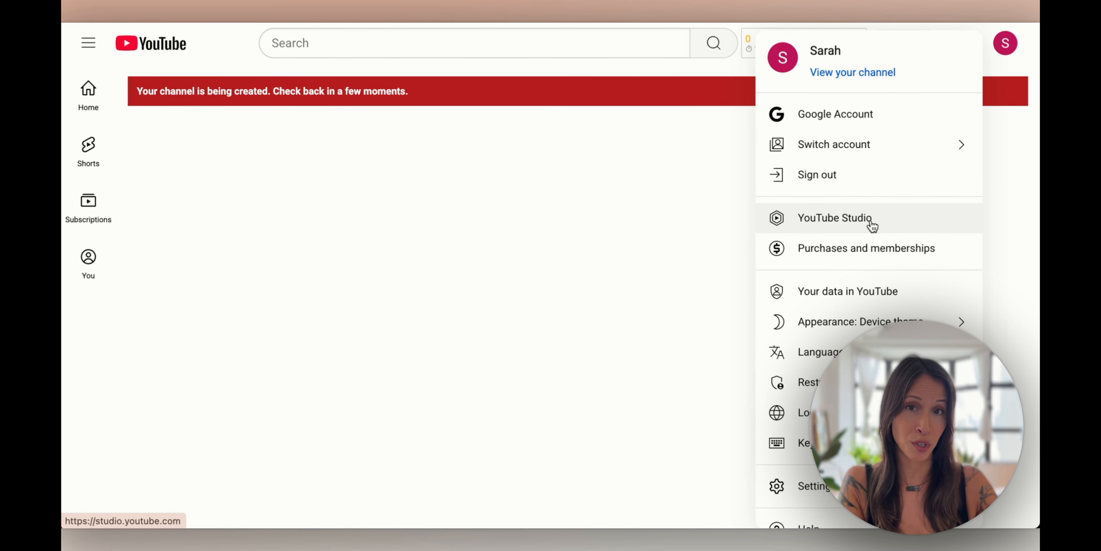
left_click(801, 220)
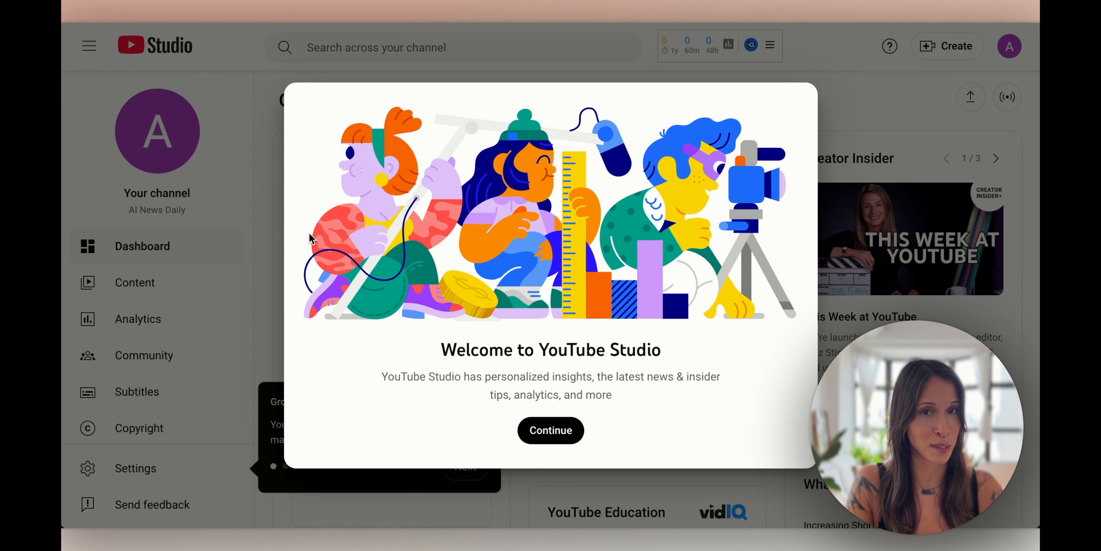
left_click(564, 435)
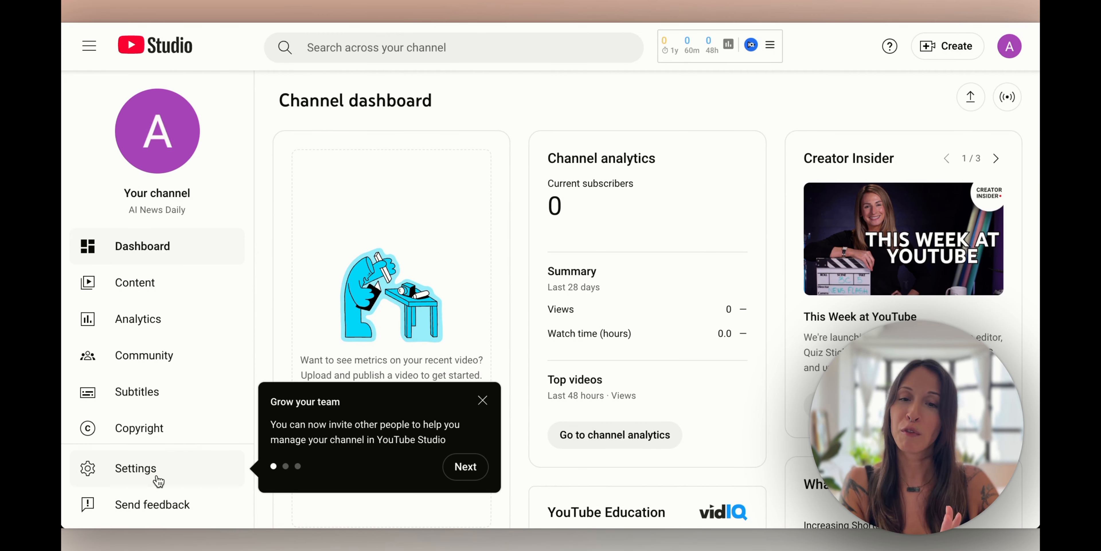
left_click(483, 400)
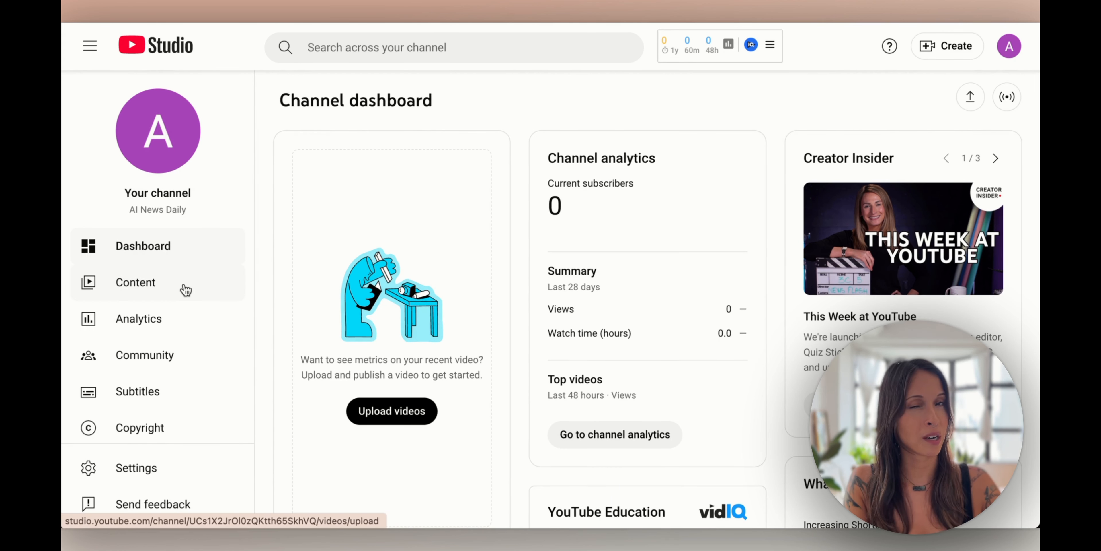
scroll(184, 291, "down", 1)
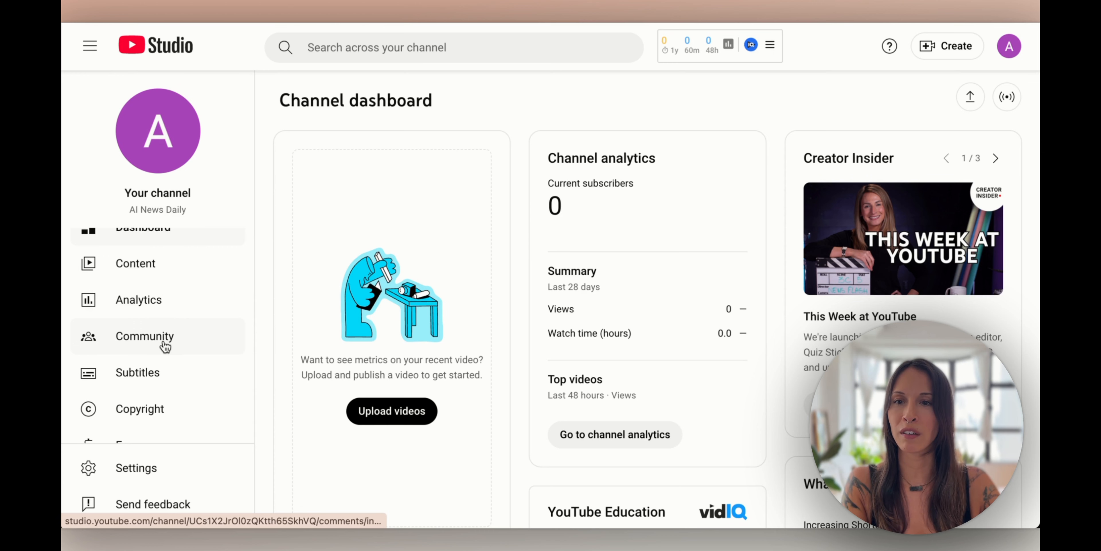
scroll(158, 338, "down", 3)
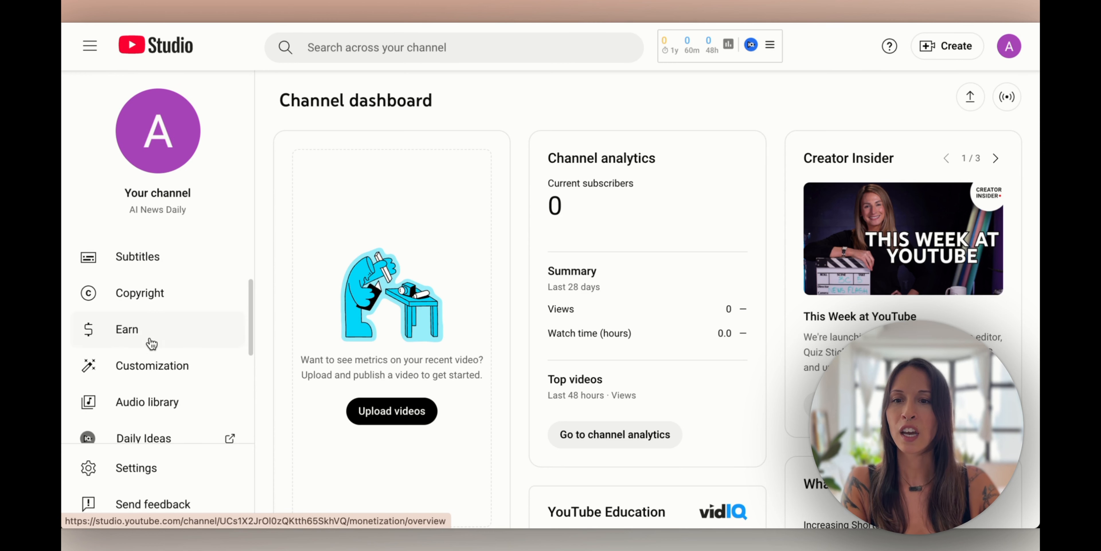
Open the channel customization page and review the channel name and handle fields
left_click(171, 364)
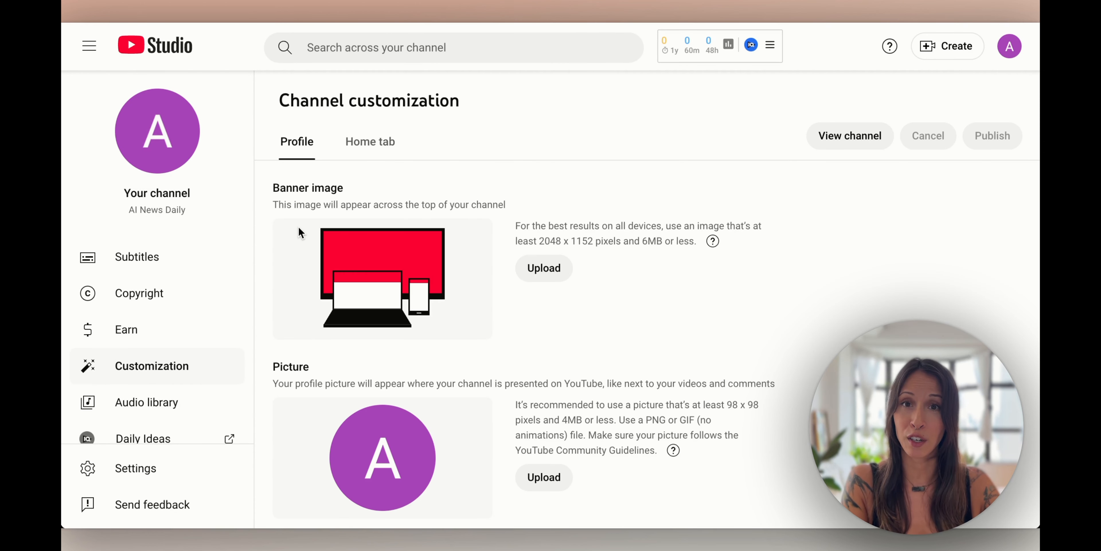
scroll(320, 248, "down", 4)
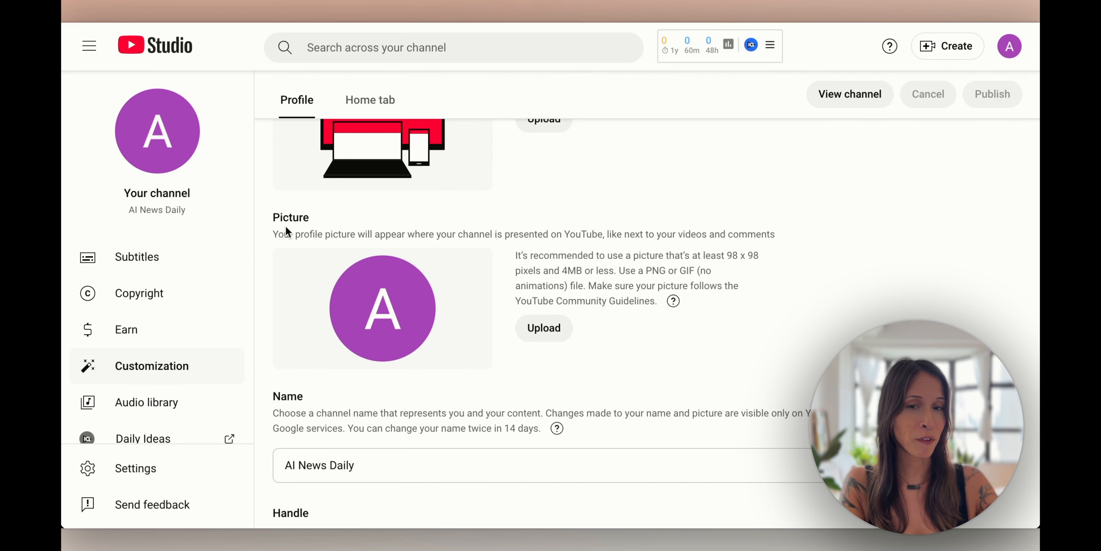
scroll(402, 325, "down", 5)
triple_click(414, 217)
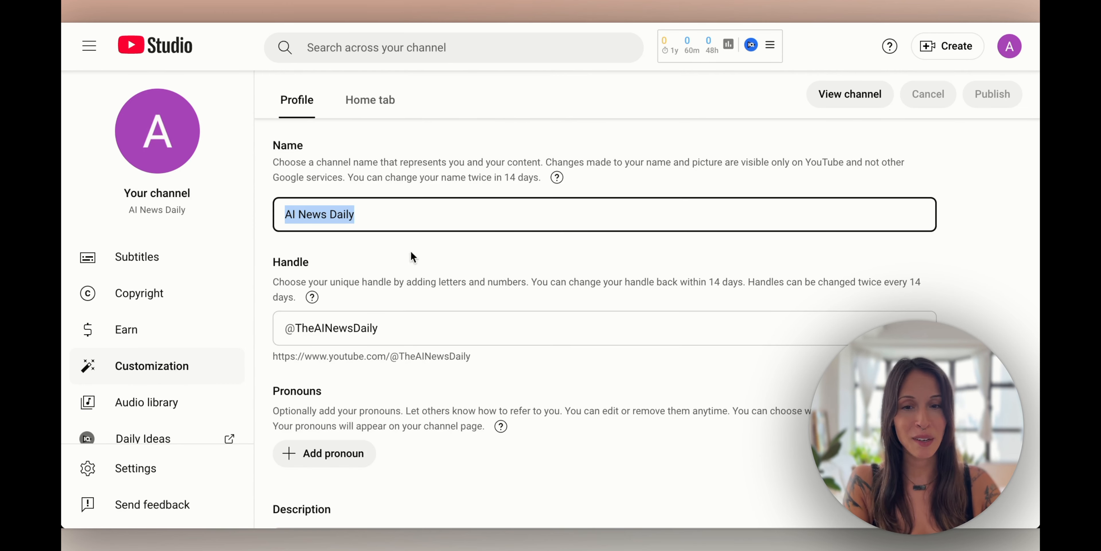
triple_click(284, 327)
scroll(534, 398, "down", 3)
scroll(409, 289, "up", 12)
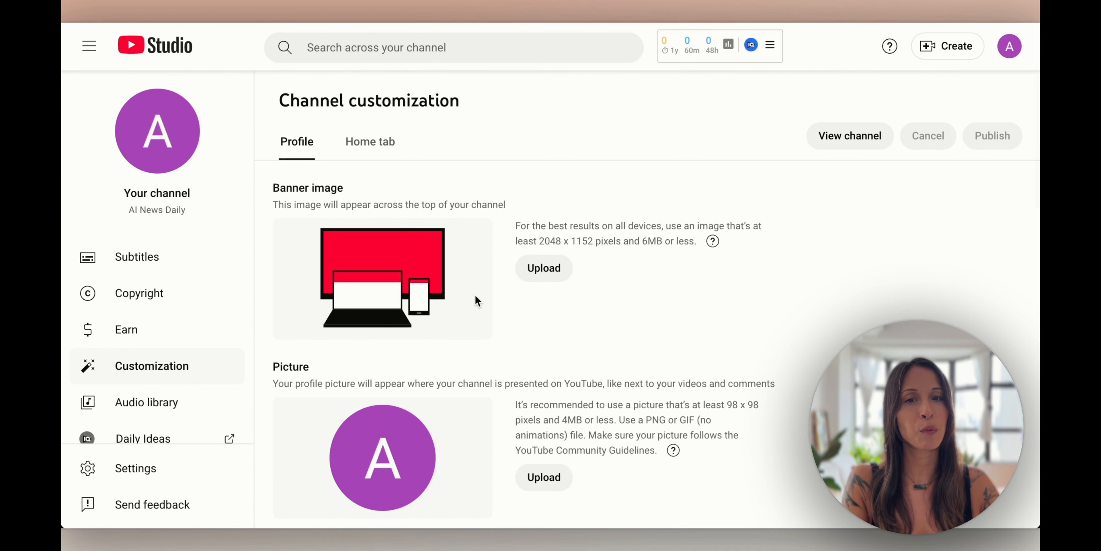
Upload AI News Banner.png as the channel banner and adjust its crop frame
left_click(553, 272)
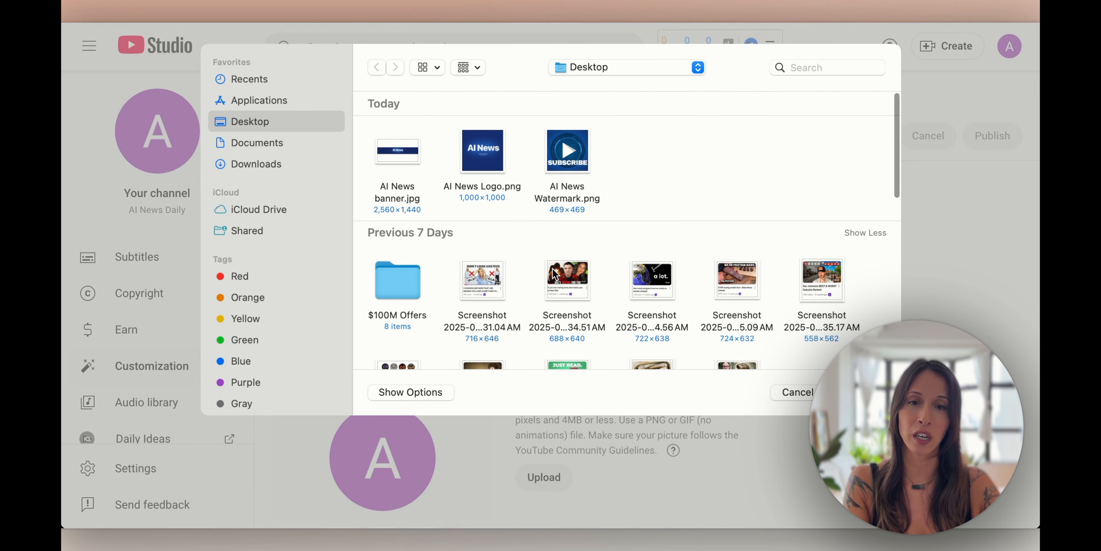
double_click(408, 155)
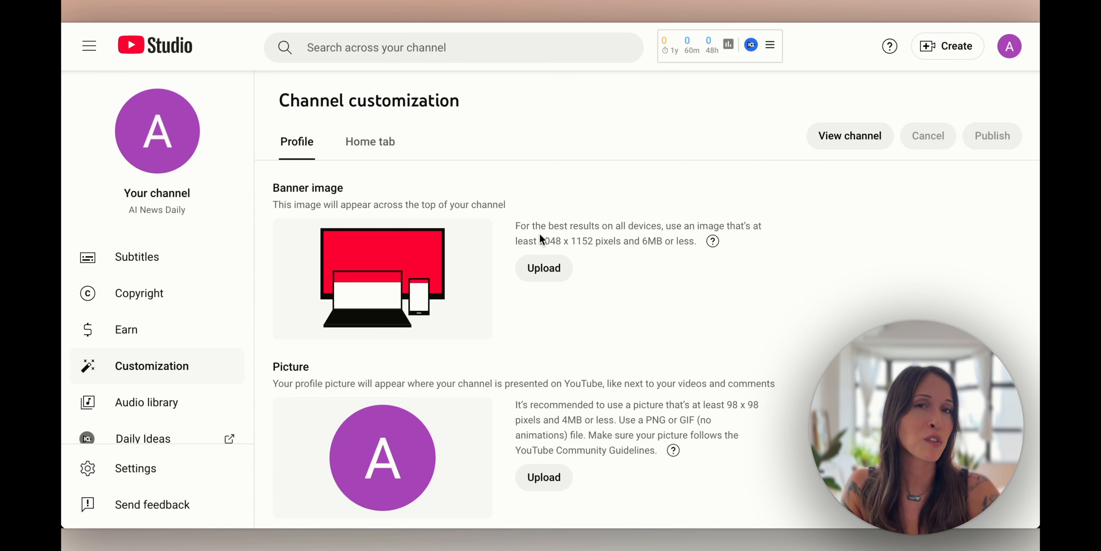
left_click(559, 270)
double_click(397, 153)
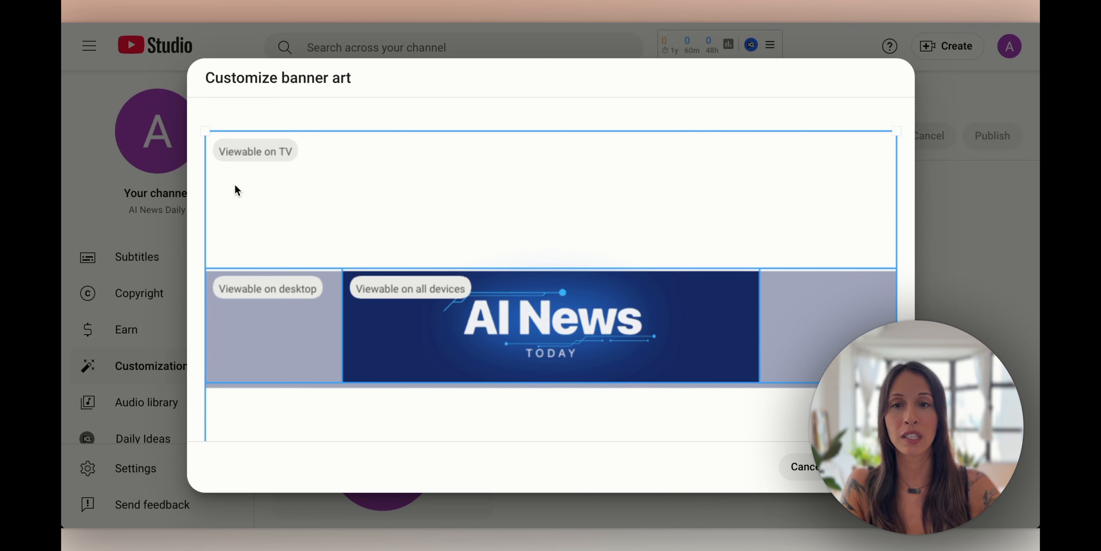
left_click_drag(206, 132, 209, 155)
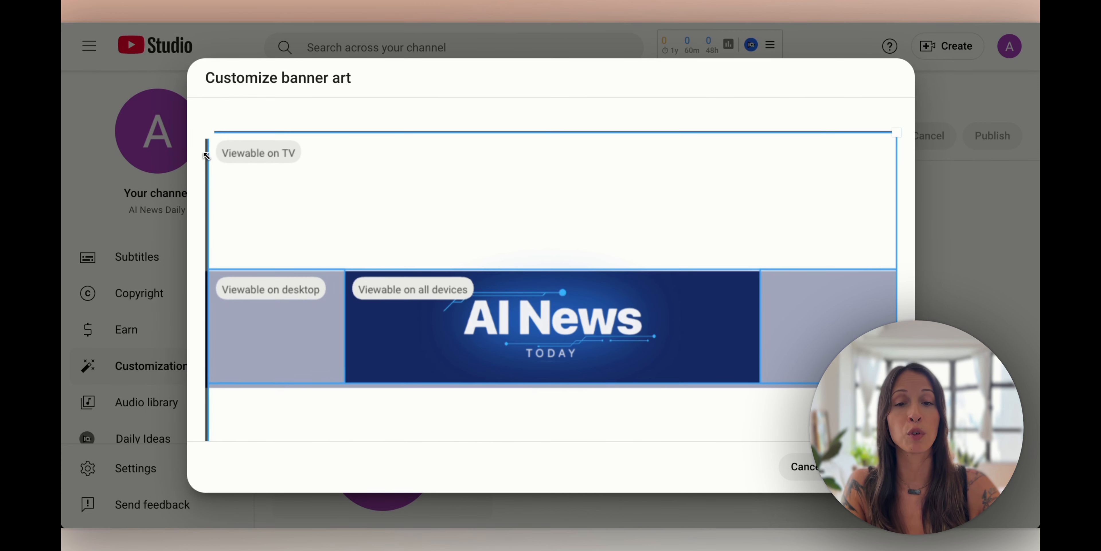
left_click_drag(207, 155, 219, 159)
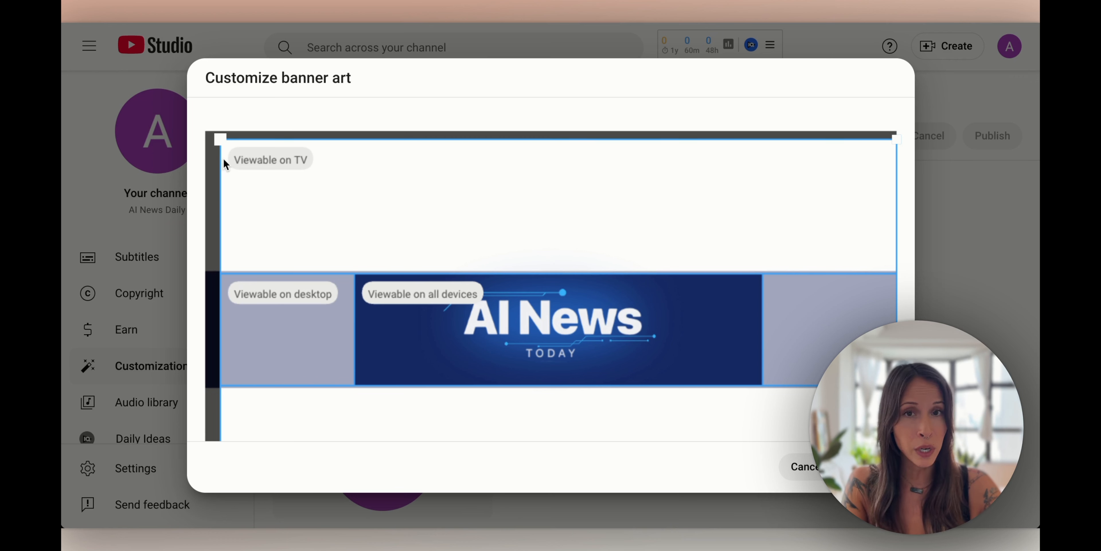
left_click_drag(646, 308, 633, 312)
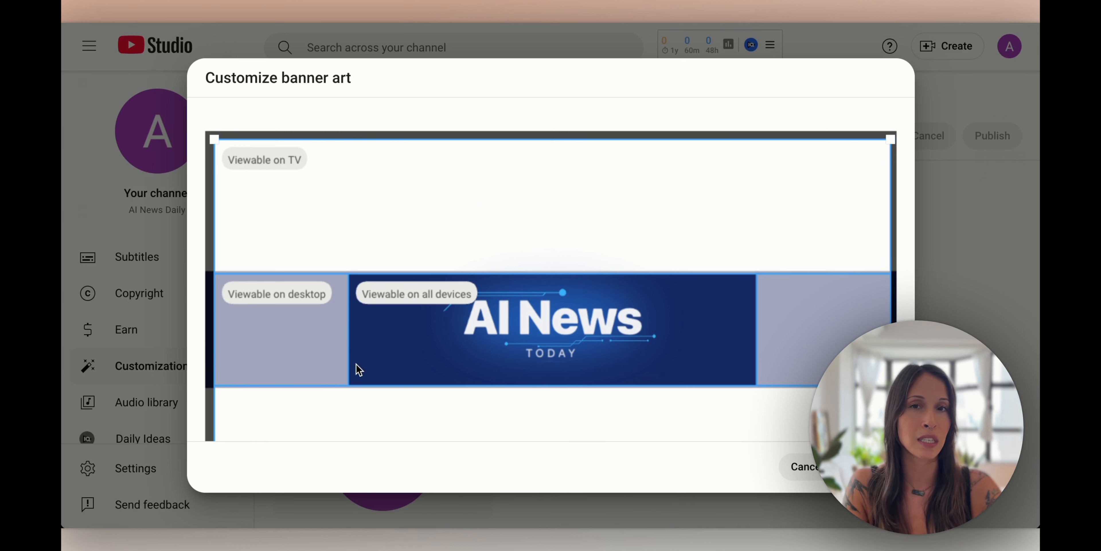
left_click_drag(214, 138, 213, 160)
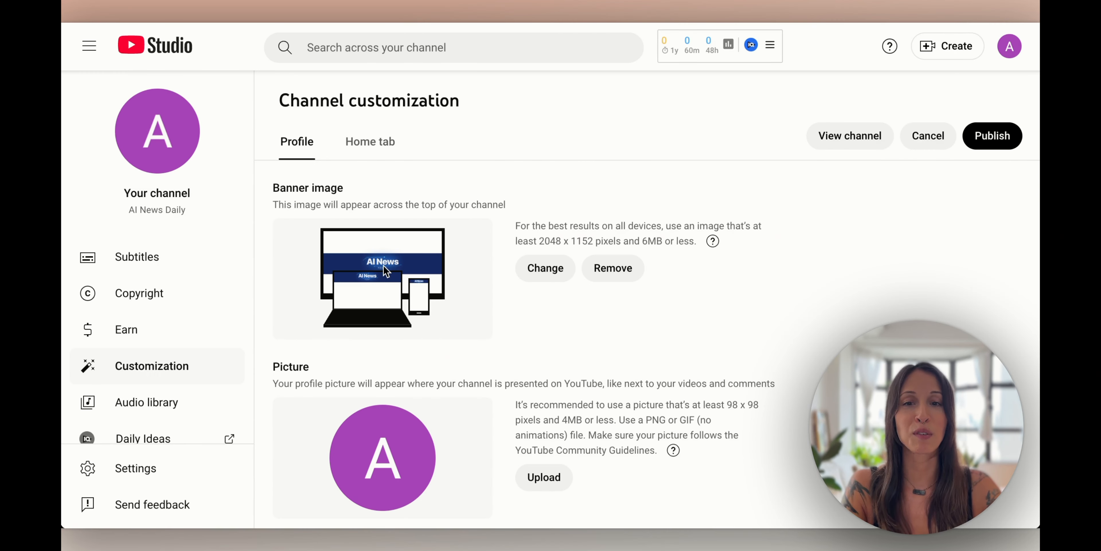
Upload AI News Logo.png as the profile picture with the default crop
scroll(445, 284, "down", 3)
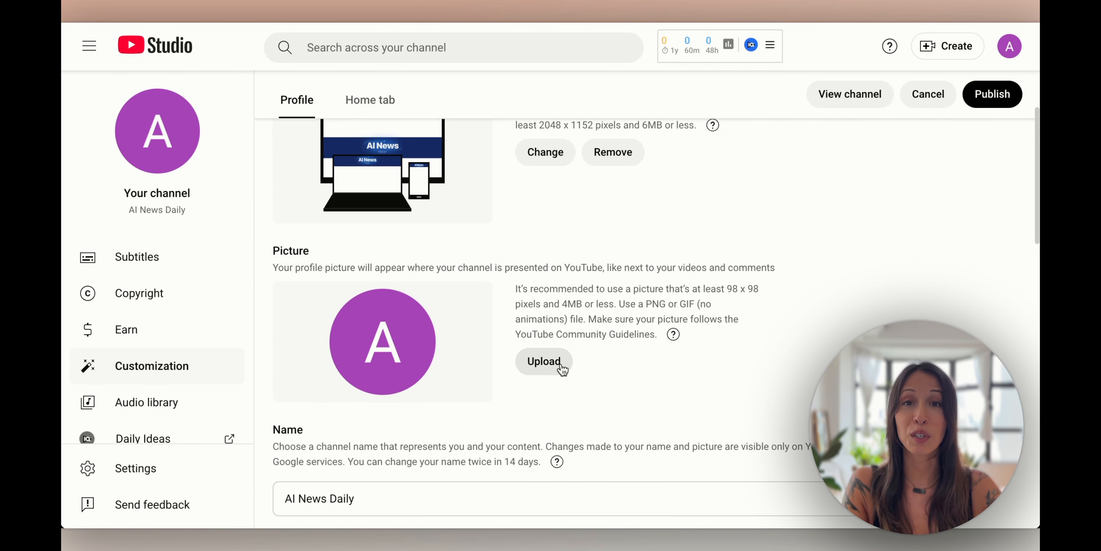
left_click(549, 363)
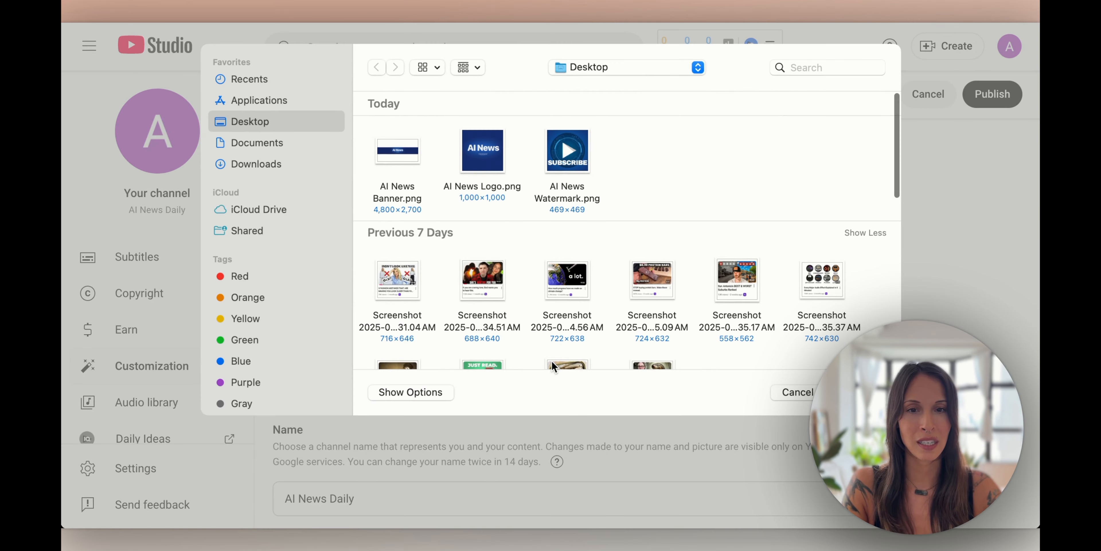
left_click(481, 159)
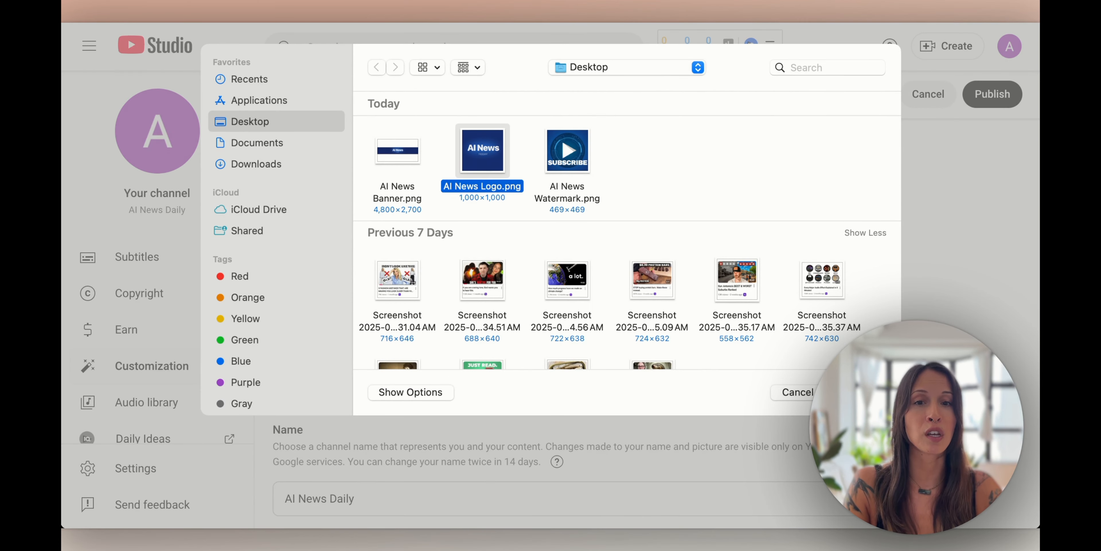
key("Return")
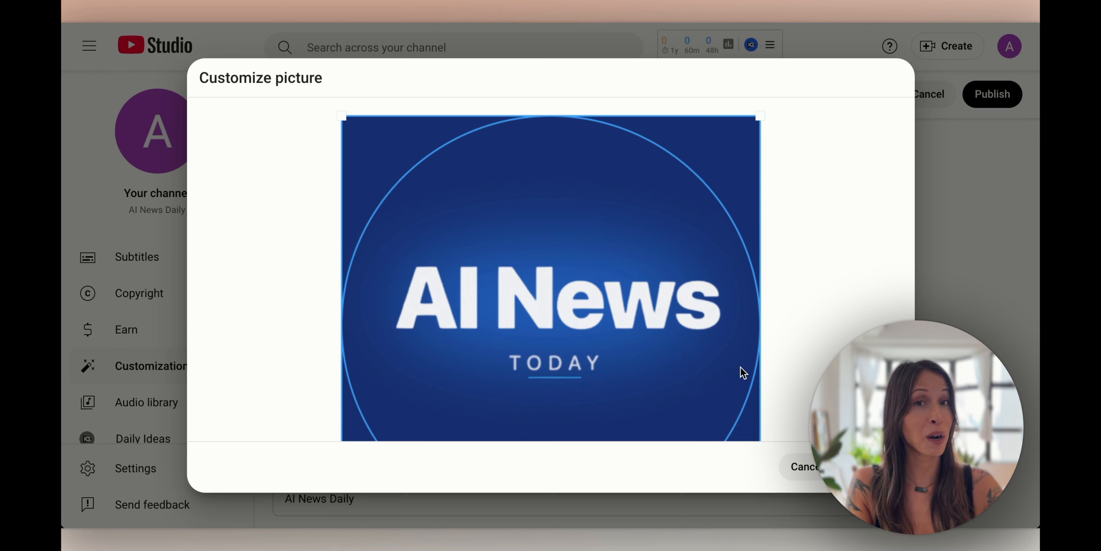
left_click(873, 466)
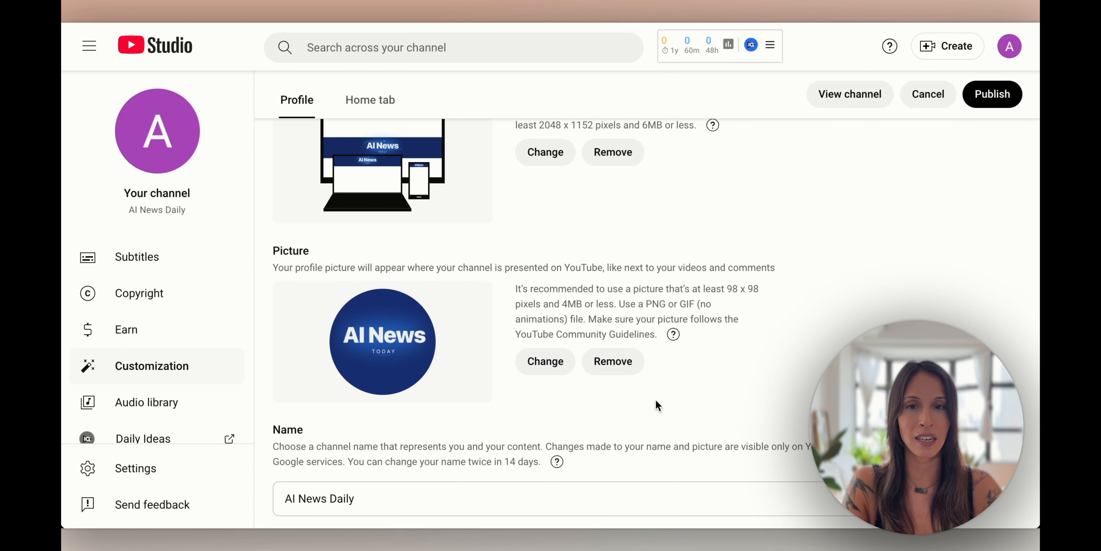
Re-upload AI News Logo.png and reposition the crop box over the logo
scroll(656, 403, "down", 1)
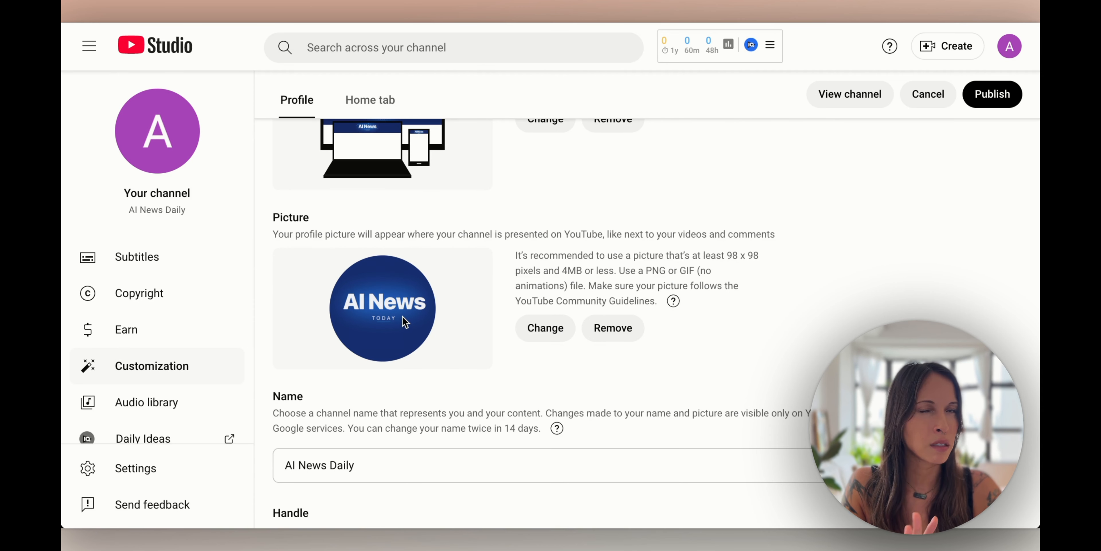
left_click(543, 327)
left_click(501, 152)
left_click(849, 392)
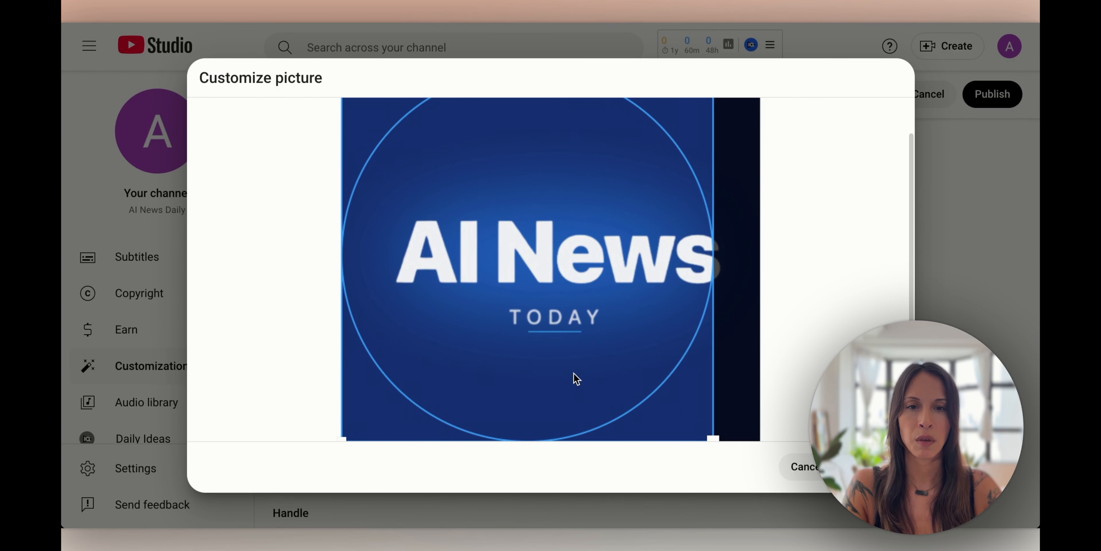
left_click_drag(568, 374, 600, 380)
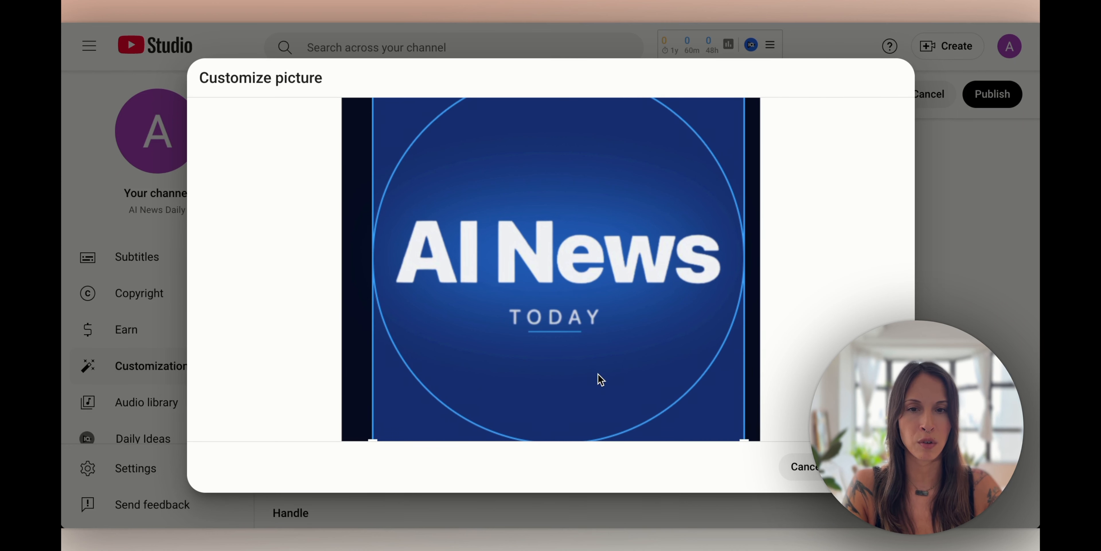
scroll(675, 406, "up", 2)
scroll(747, 431, "down", 3)
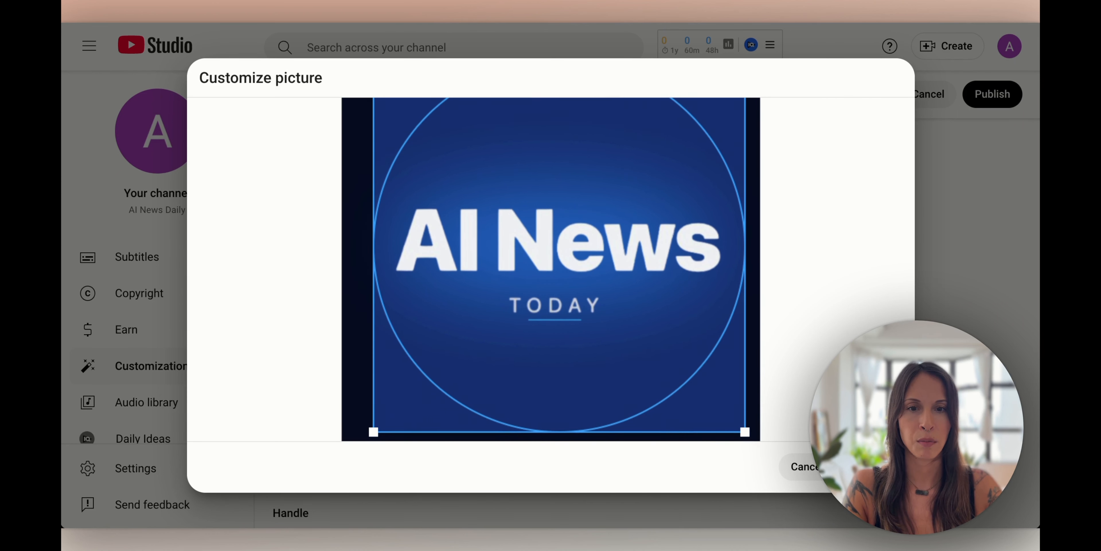
left_click(872, 467)
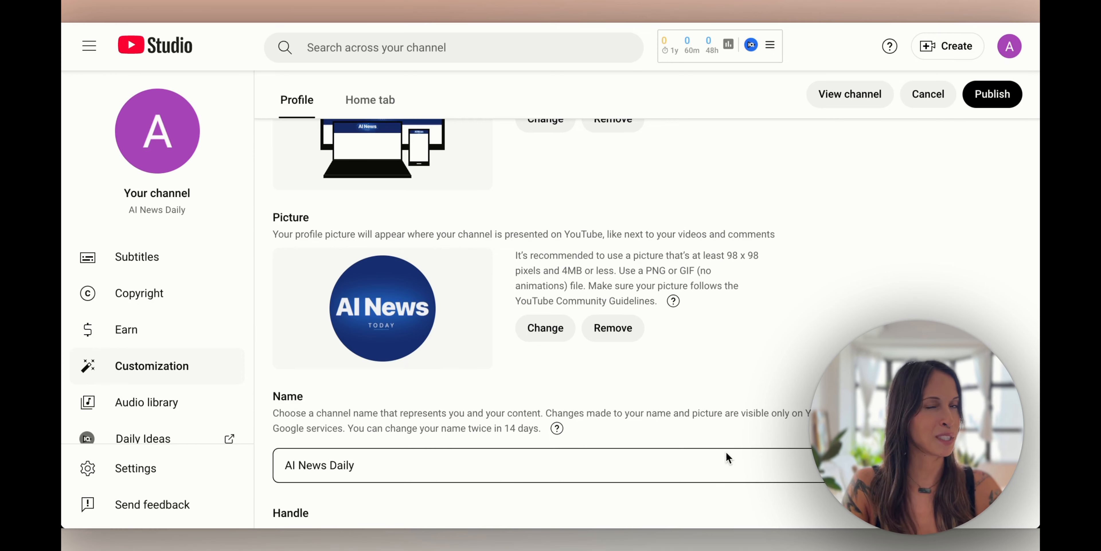
scroll(726, 452, "down", 8)
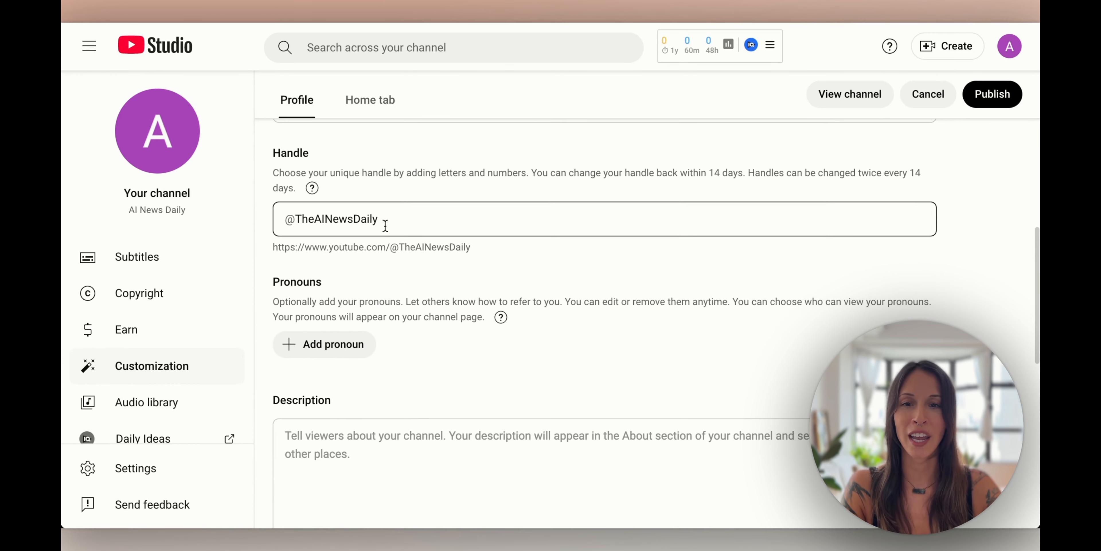
Type 'Grab the latest daily AI news here! Updated everyday!' into the Description box
scroll(392, 228, "down", 3)
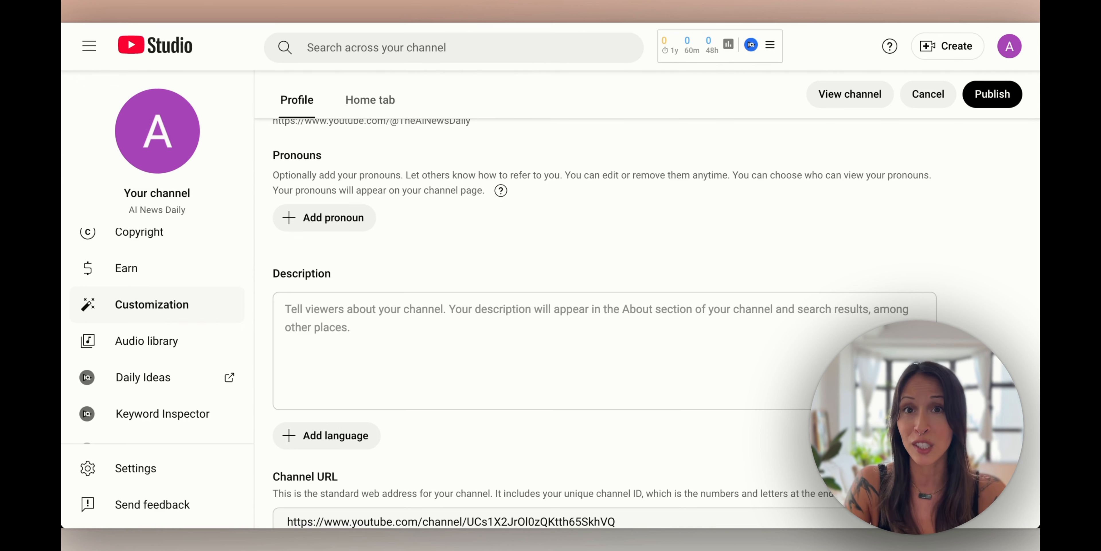
left_click(522, 327)
type("Grab the latest daily AI news here! Updated everyday!")
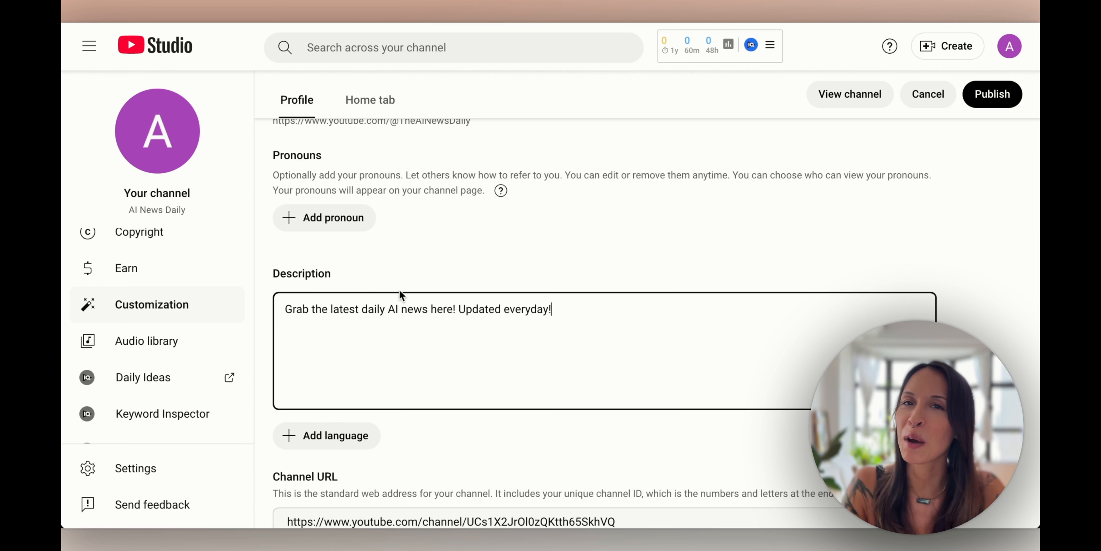
scroll(455, 391, "down", 1)
scroll(458, 391, "down", 3)
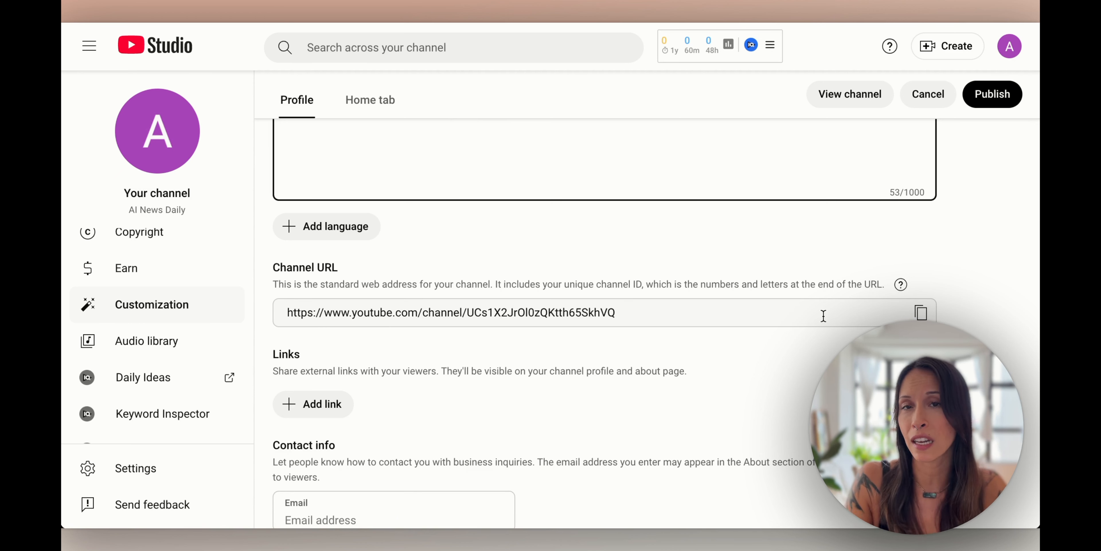
Add an empty link row and fill in the business contact e-mail address
left_click(823, 316)
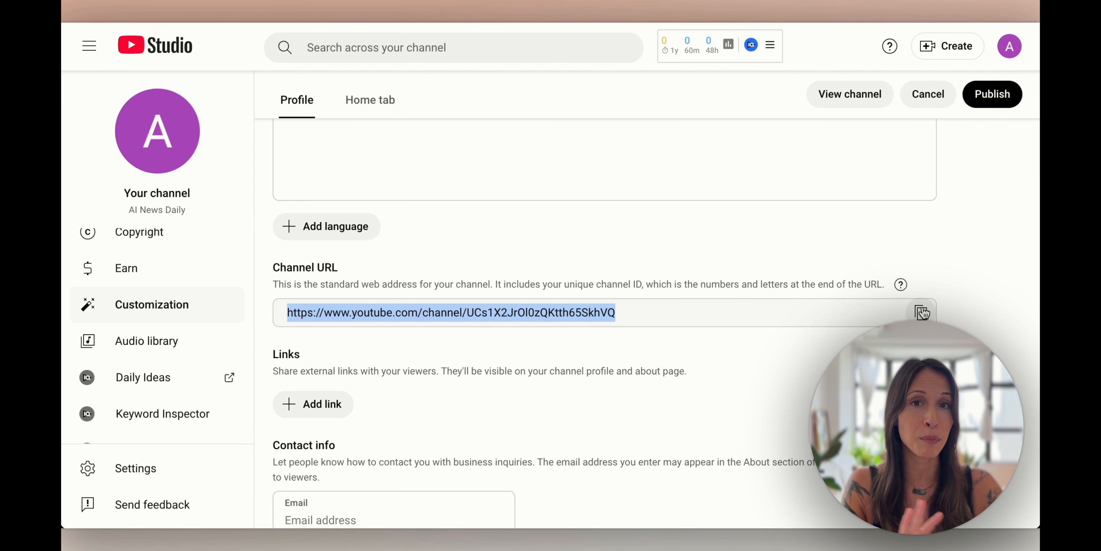
scroll(476, 384, "down", 3)
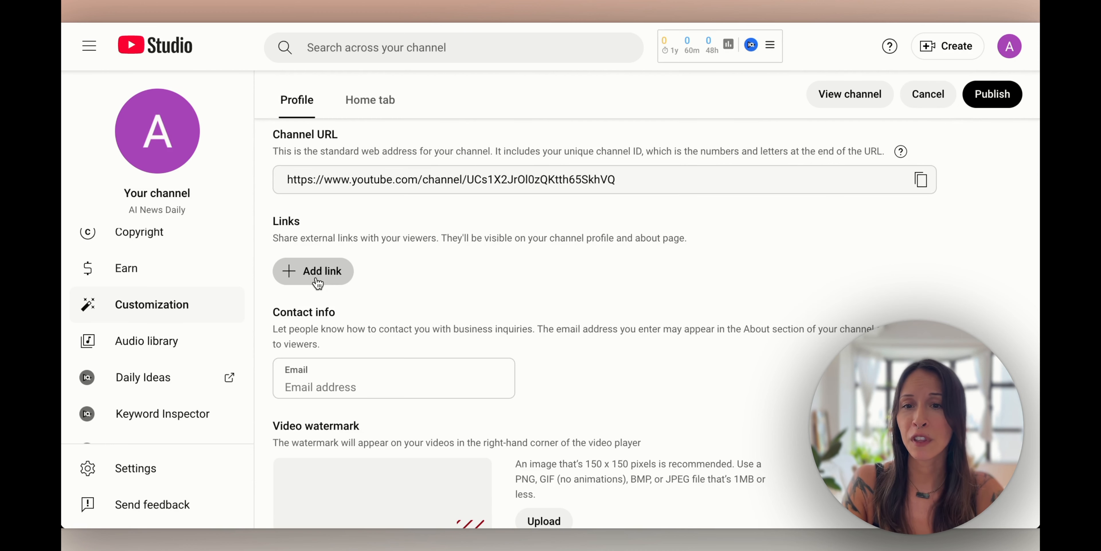
left_click(314, 271)
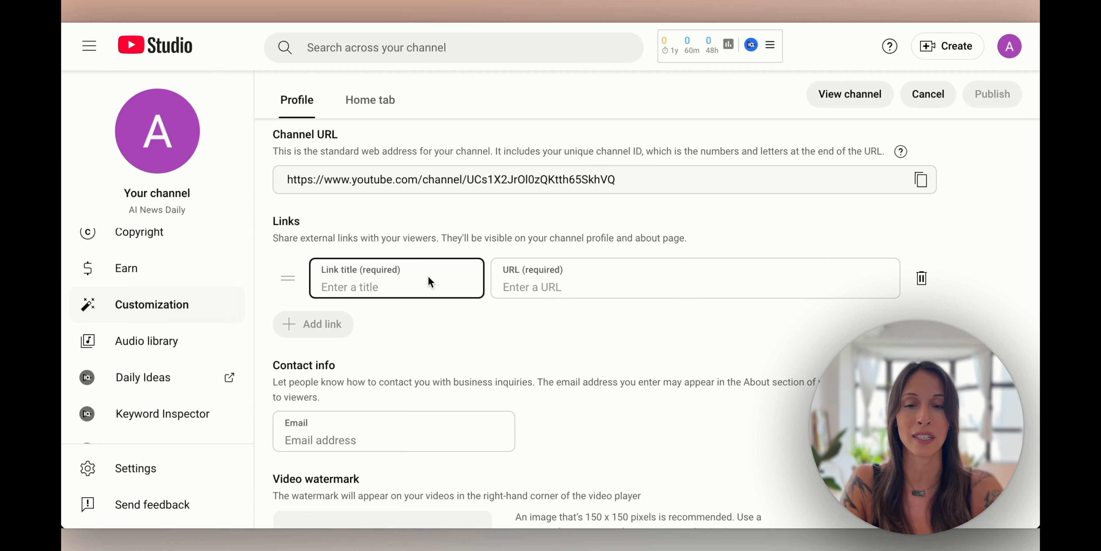
scroll(431, 281, "down", 3)
left_click_drag(274, 246, 359, 283)
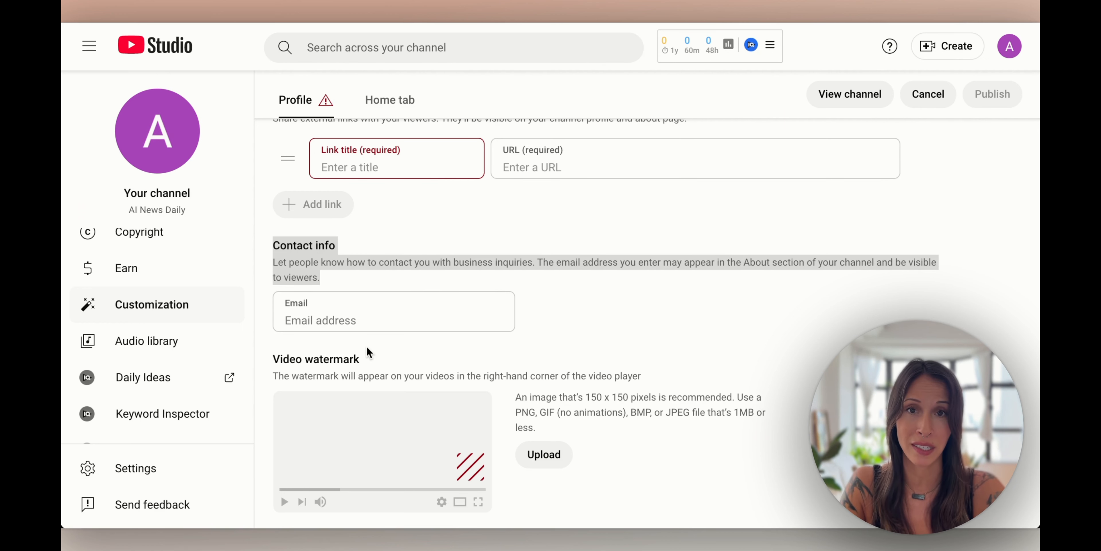
key("Tab")
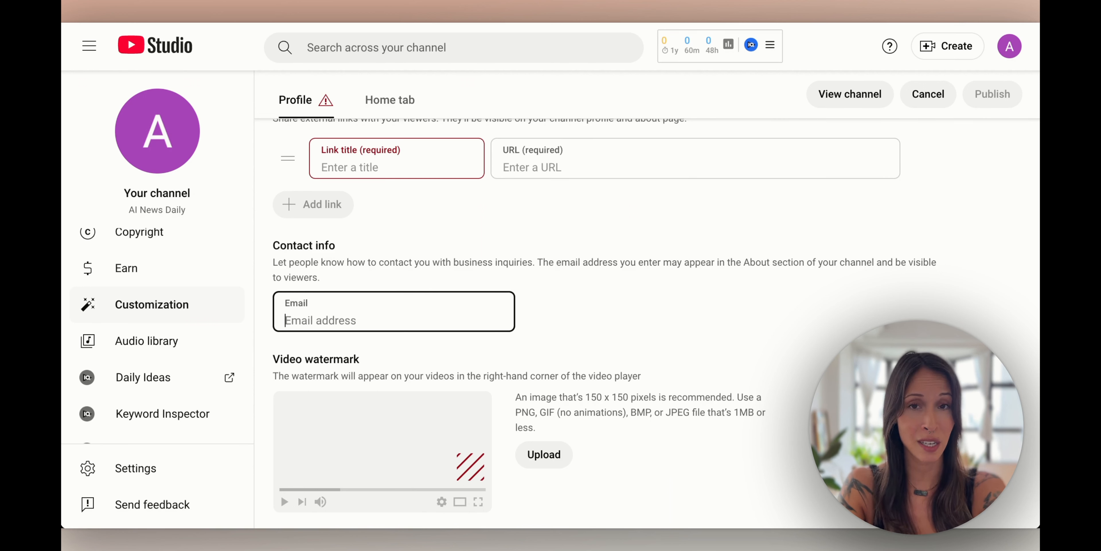
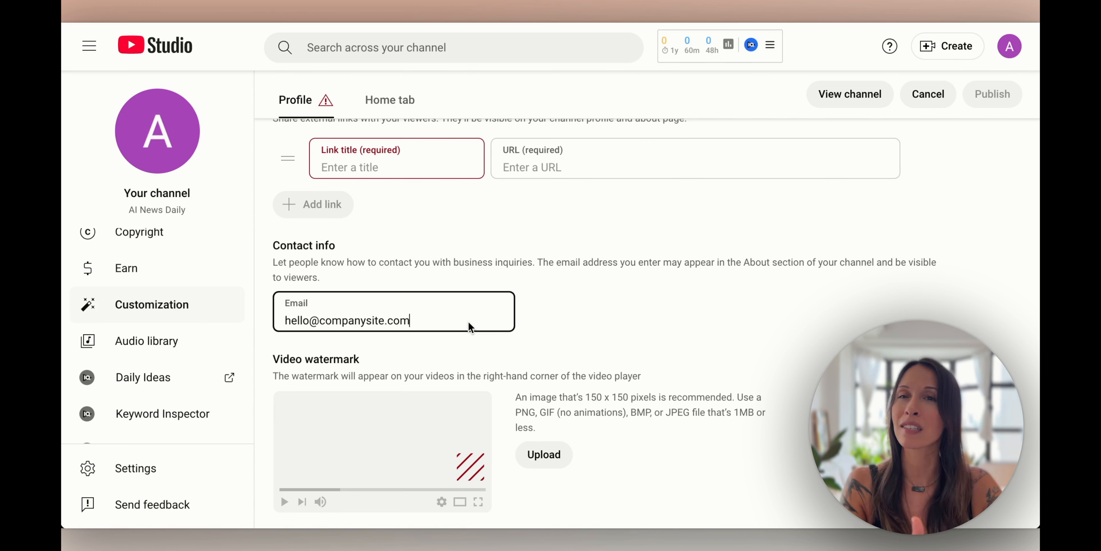
left_click(544, 454)
Set AI News Watermark.png as the watermark for the entire video and publish the changes
left_click(574, 166)
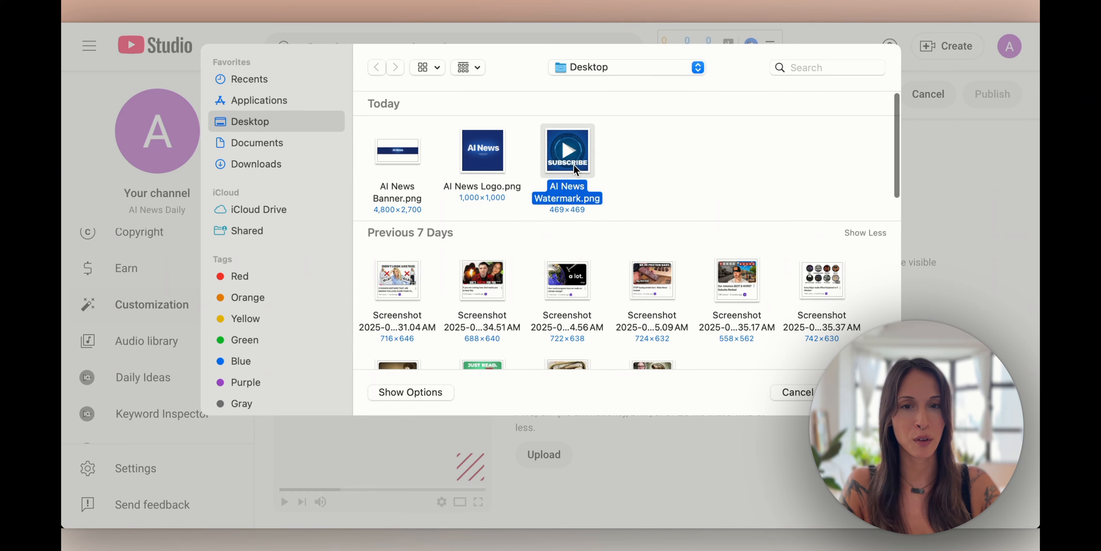
key("Return")
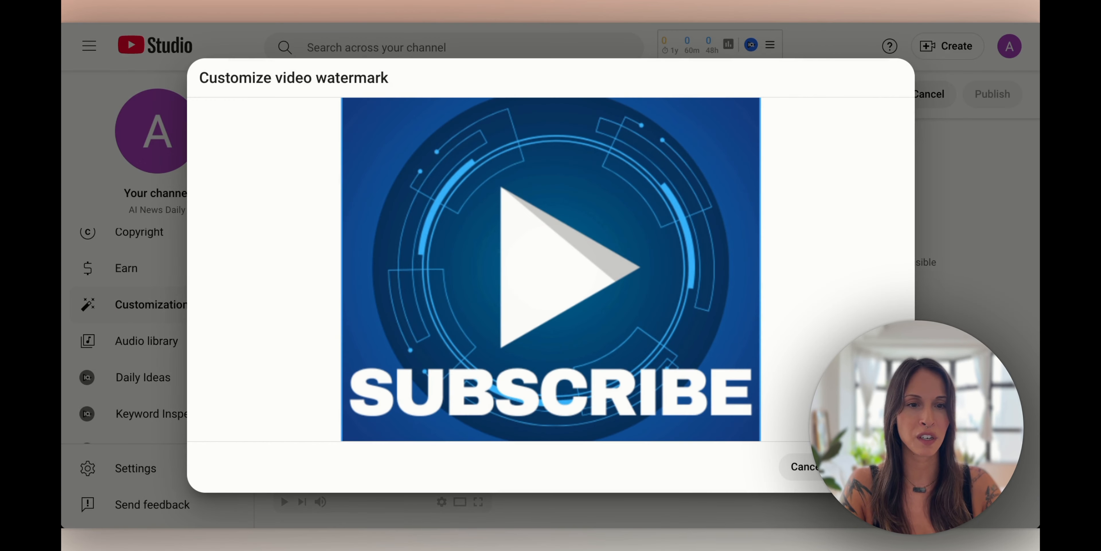
left_click(876, 466)
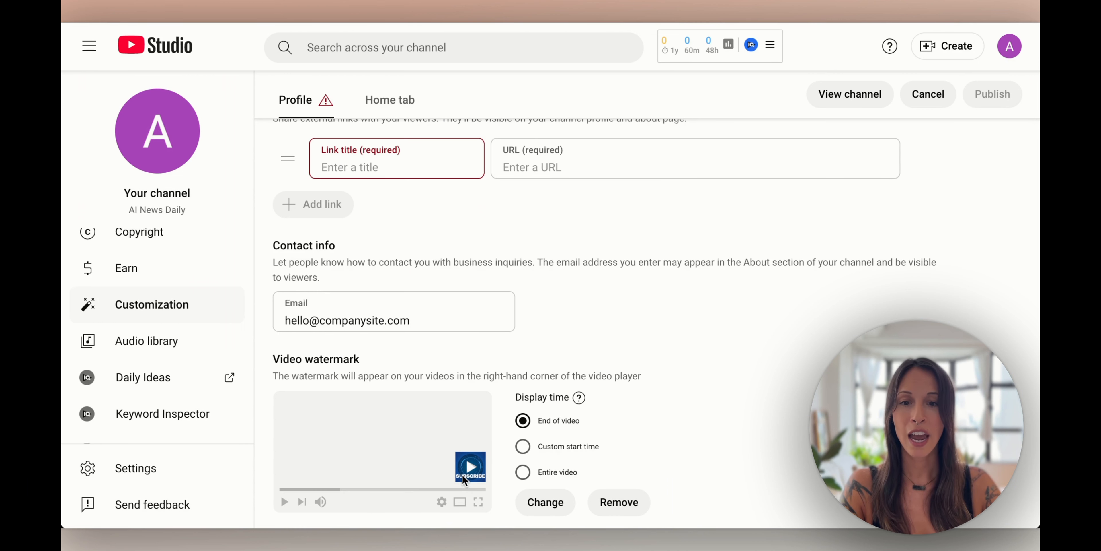
scroll(673, 455, "down", 1)
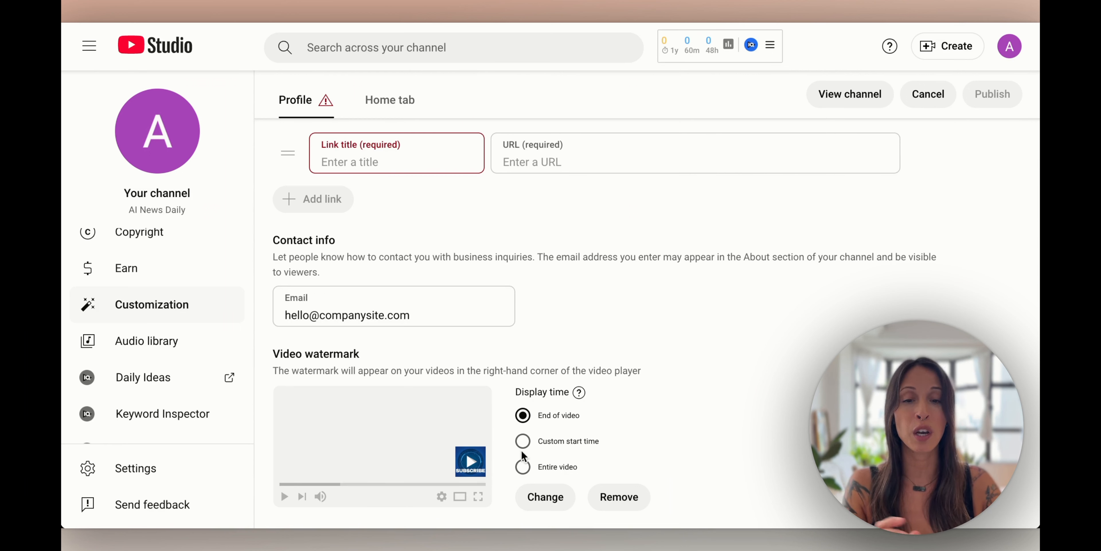
left_click(526, 468)
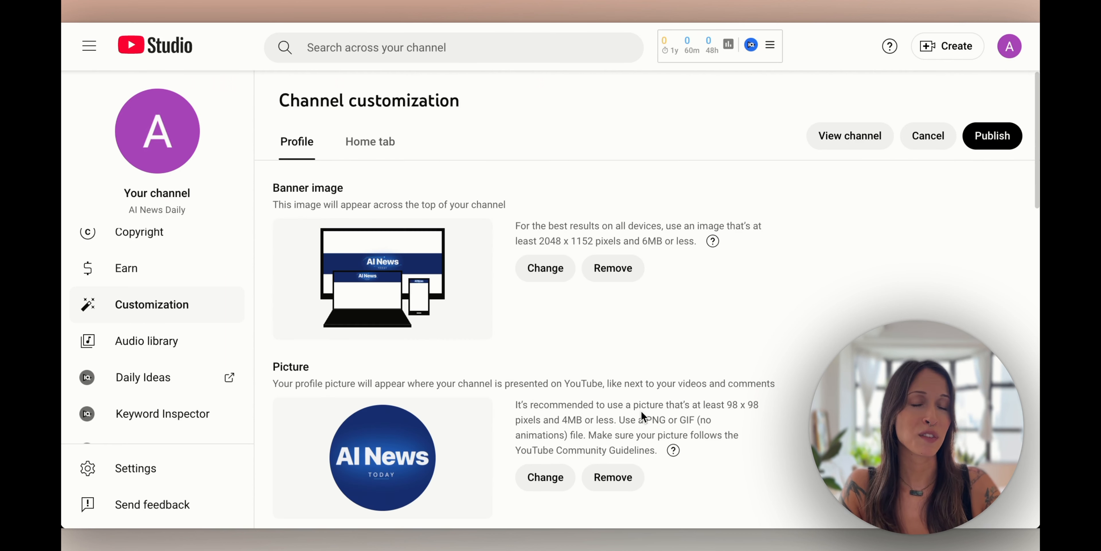
left_click(993, 135)
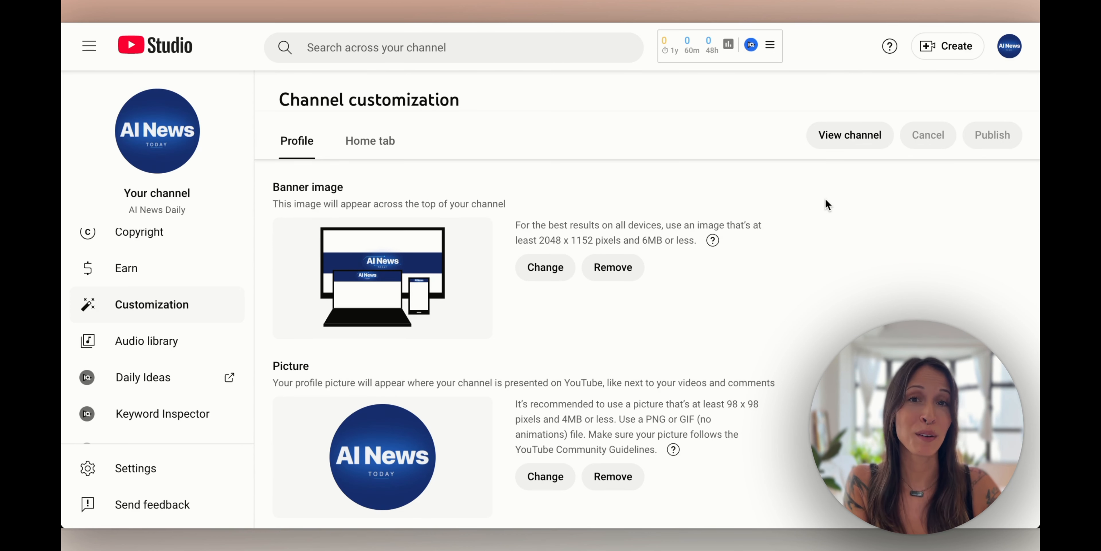
View the public AI News Daily channel page, its full details and contact e-mail address
left_click(851, 143)
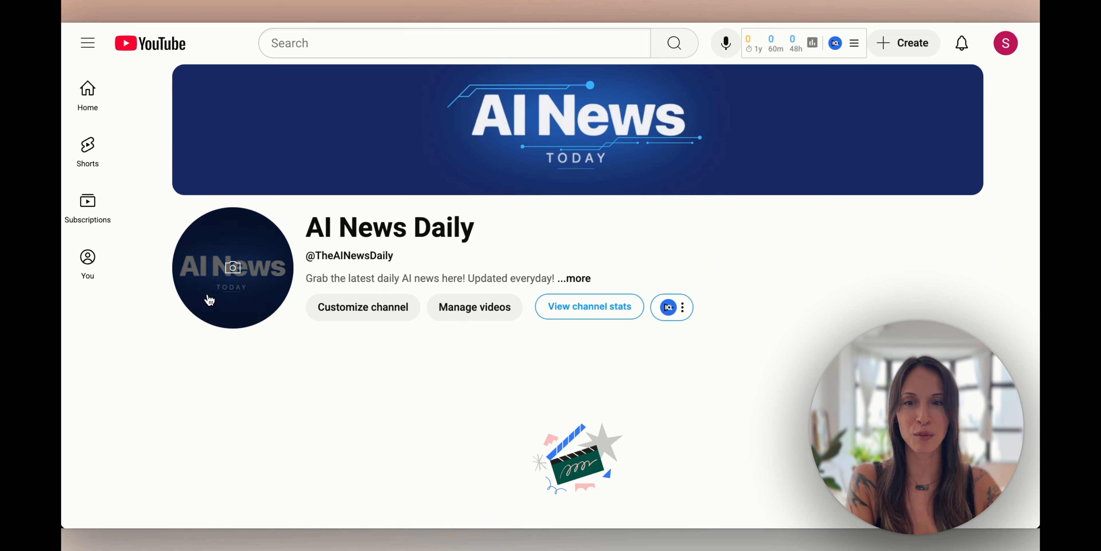
scroll(425, 345, "down", 5)
scroll(426, 344, "up", 5)
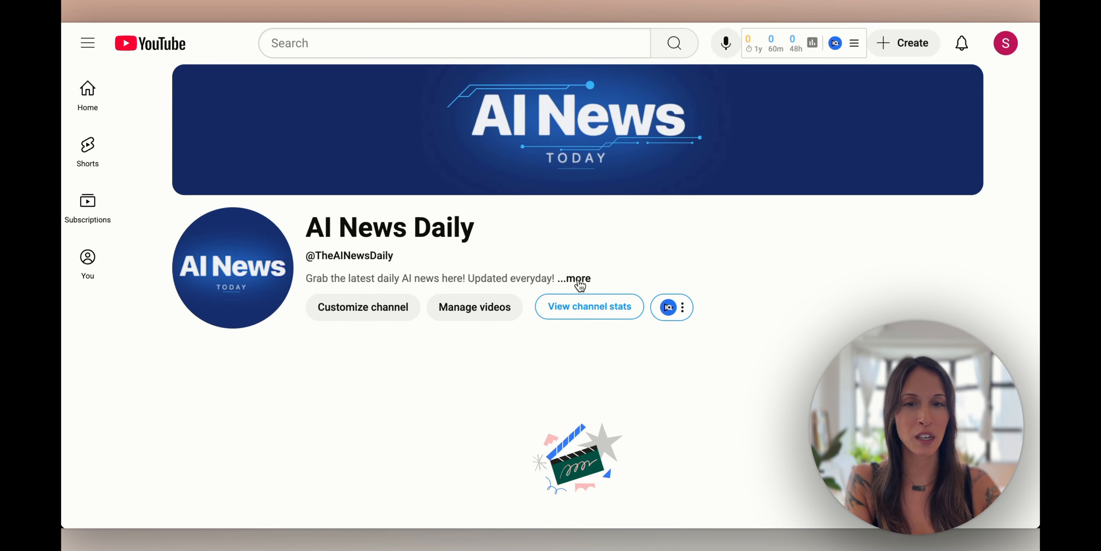
left_click(595, 280)
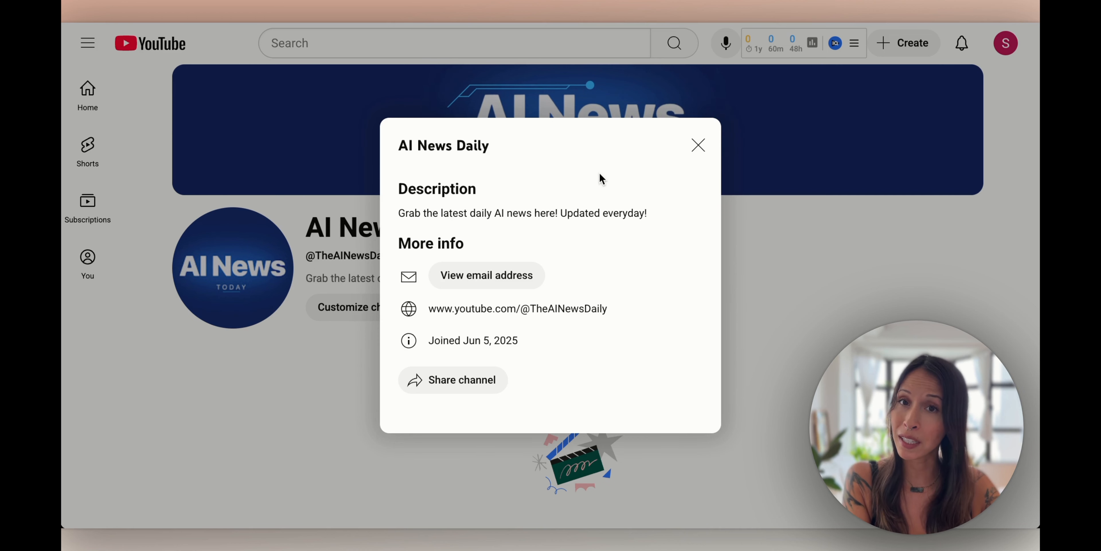
left_click(498, 283)
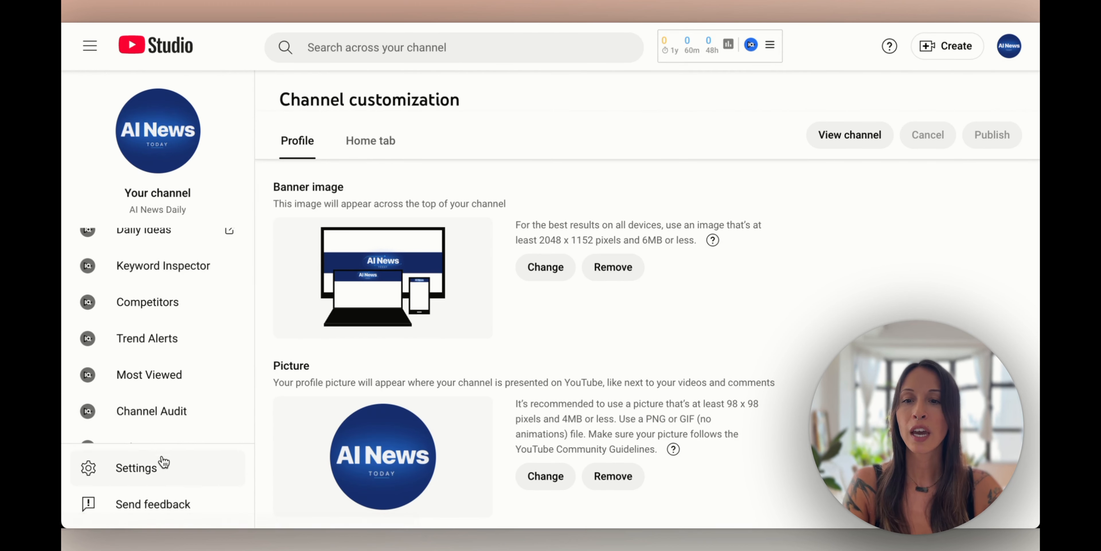
left_click(136, 474)
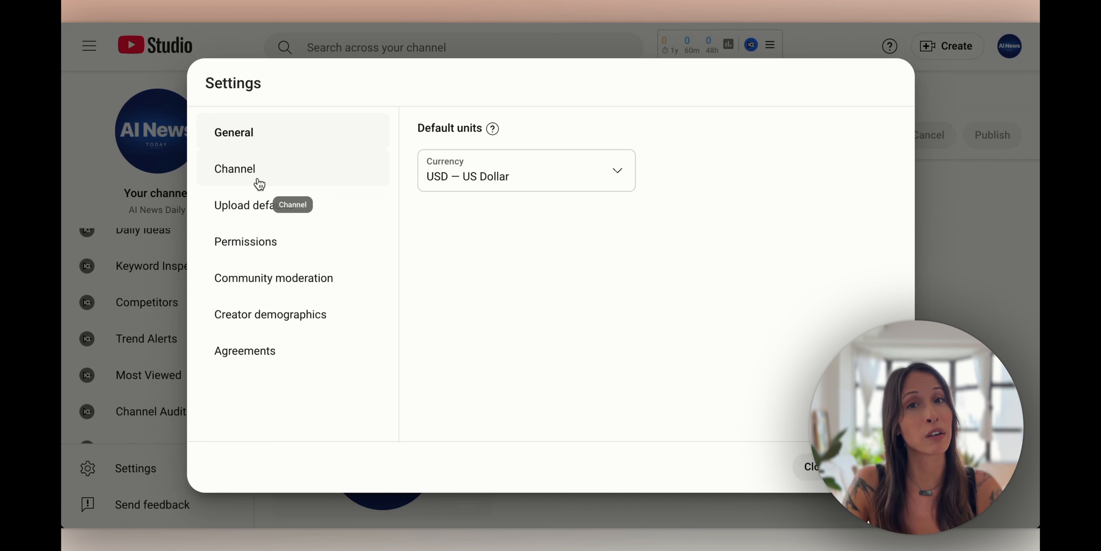
Set the channel's country of residence to Hong Kong in Basic info
left_click(276, 178)
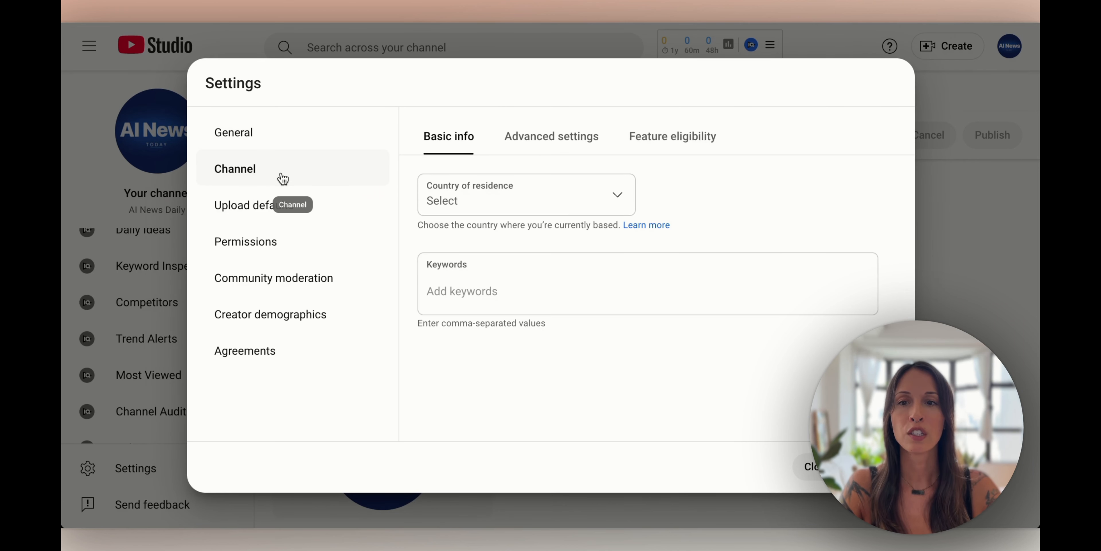
left_click(565, 198)
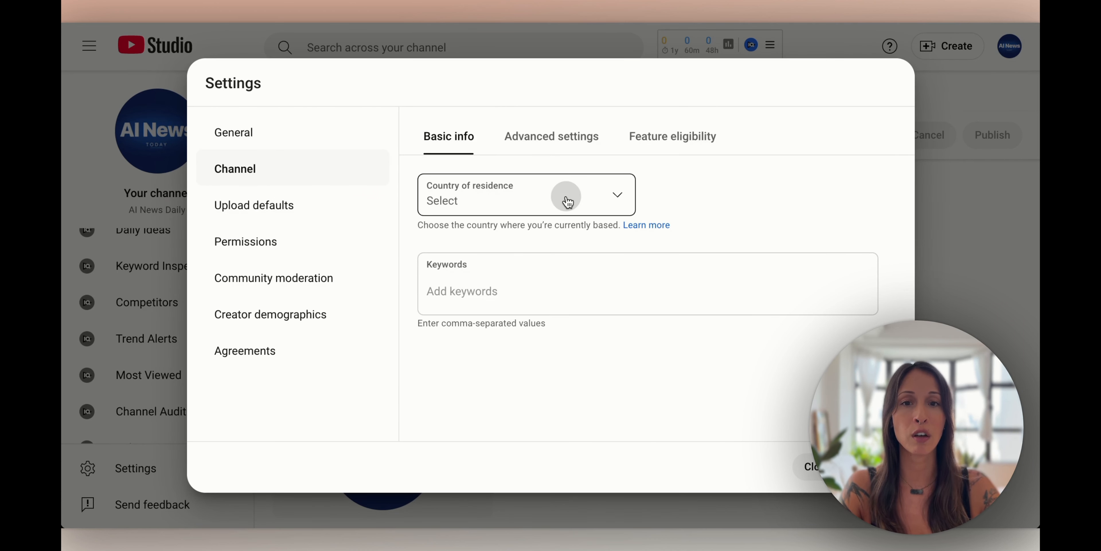
scroll(528, 246, "down", 20)
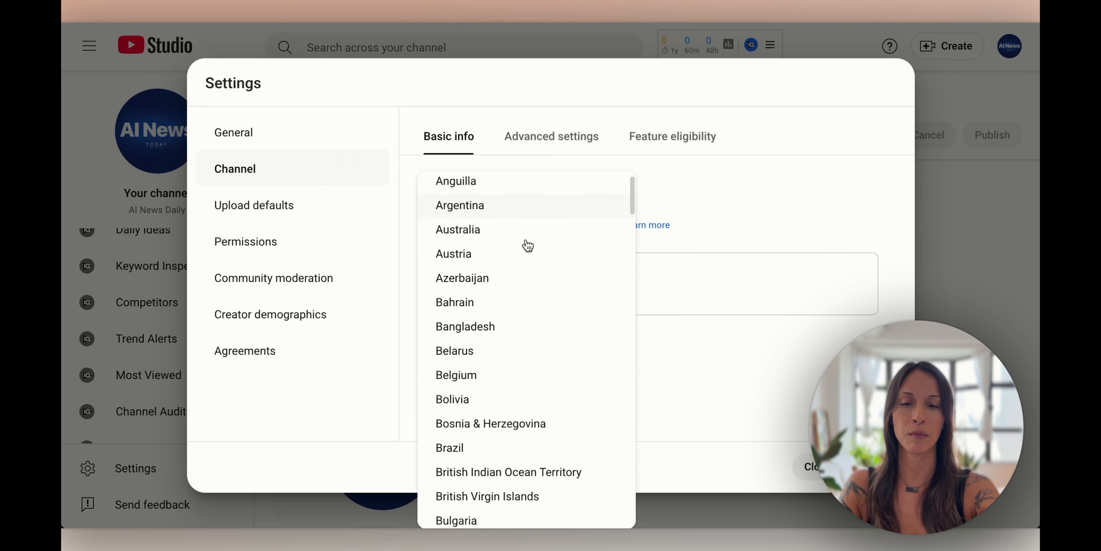
scroll(519, 252, "up", 6)
scroll(520, 251, "up", 4)
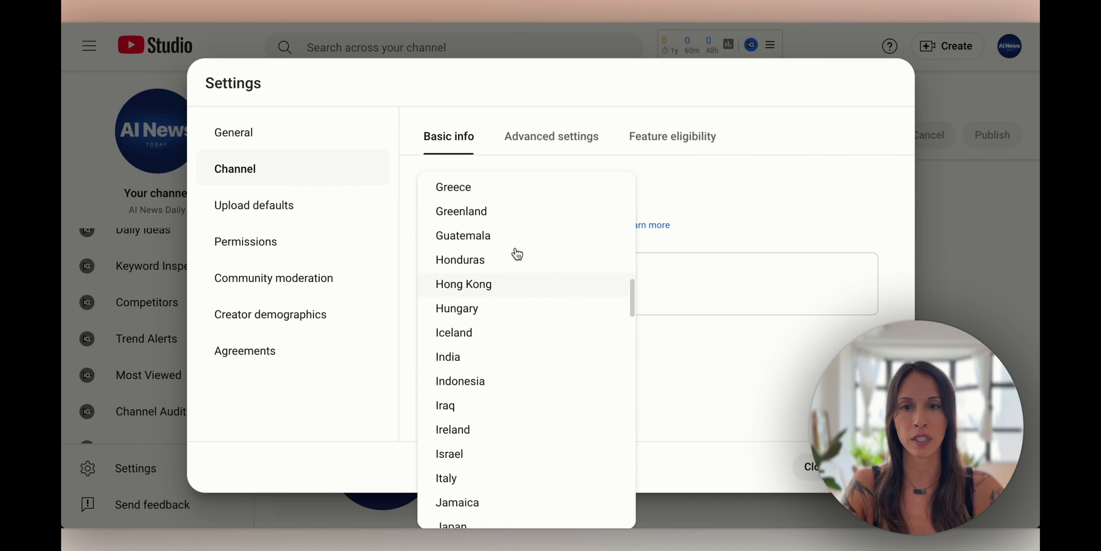
left_click(518, 283)
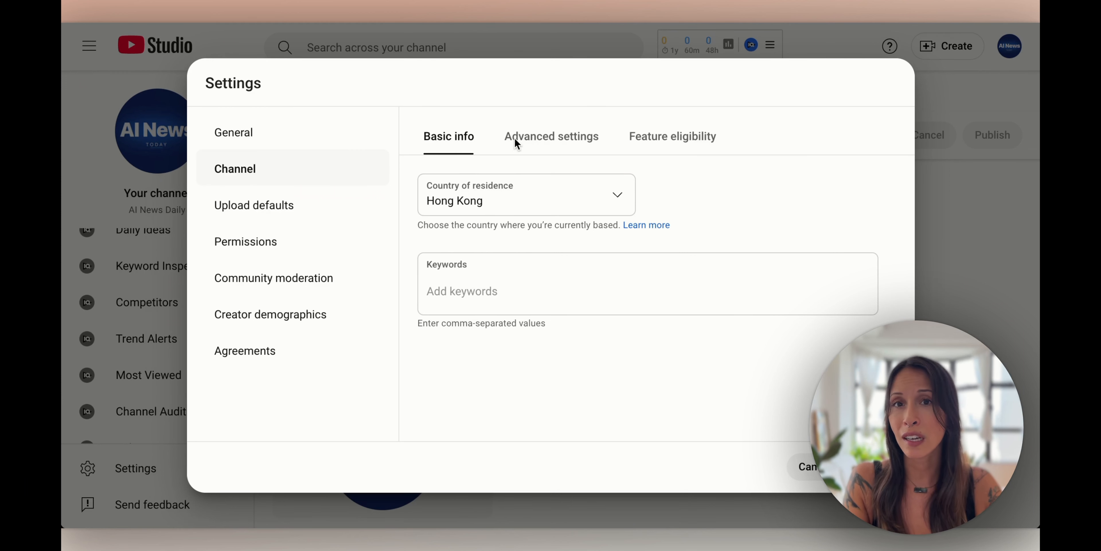
Add four comma-separated AI-news channel keywords, including 'ai news daily'
left_click(441, 313)
type("ai news,,ai news daily, ai news update daily, latest ai news")
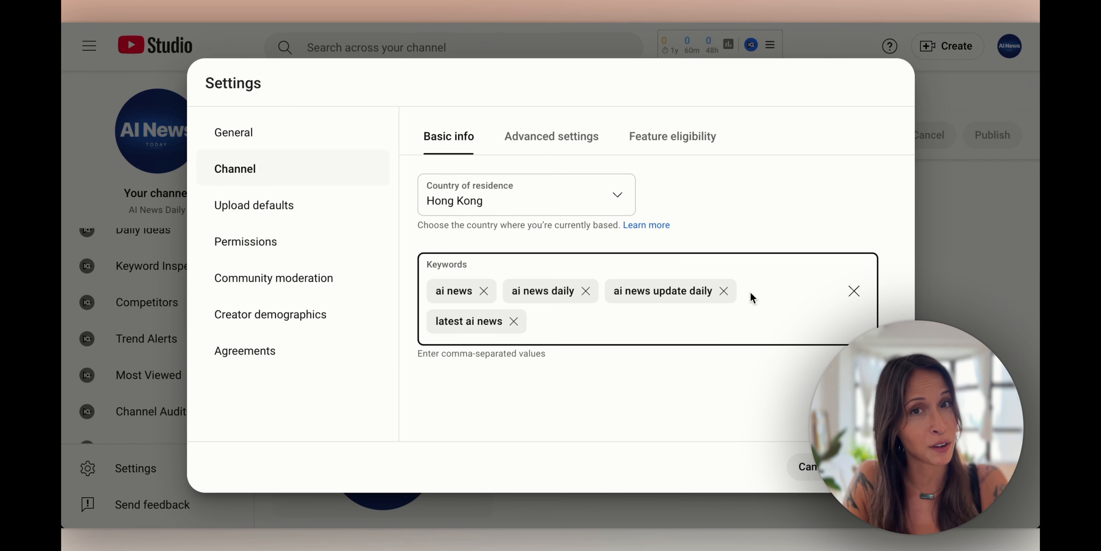
left_click(252, 206)
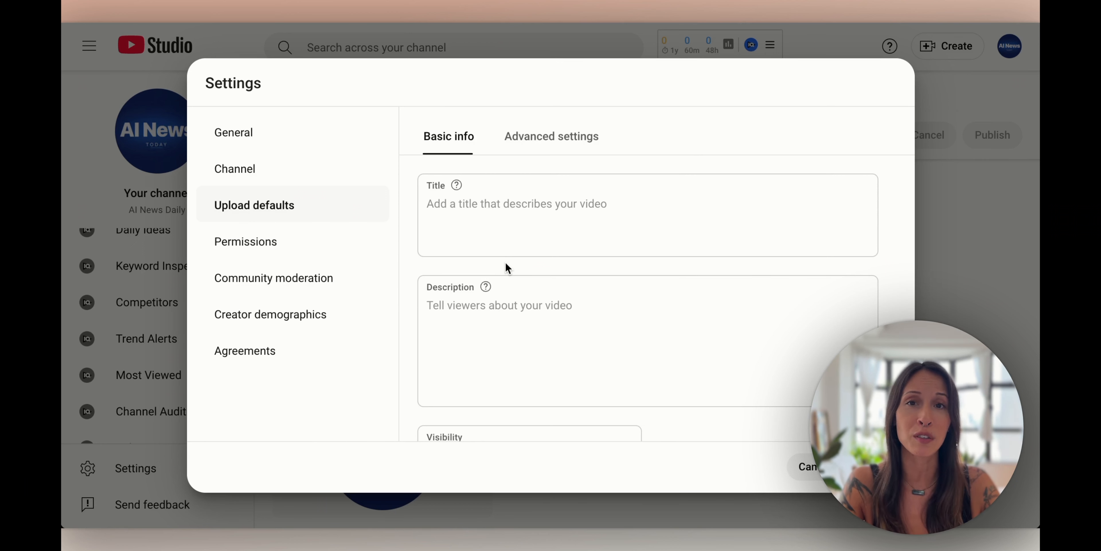
Make Private the default visibility for new uploads
scroll(517, 282, "down", 3)
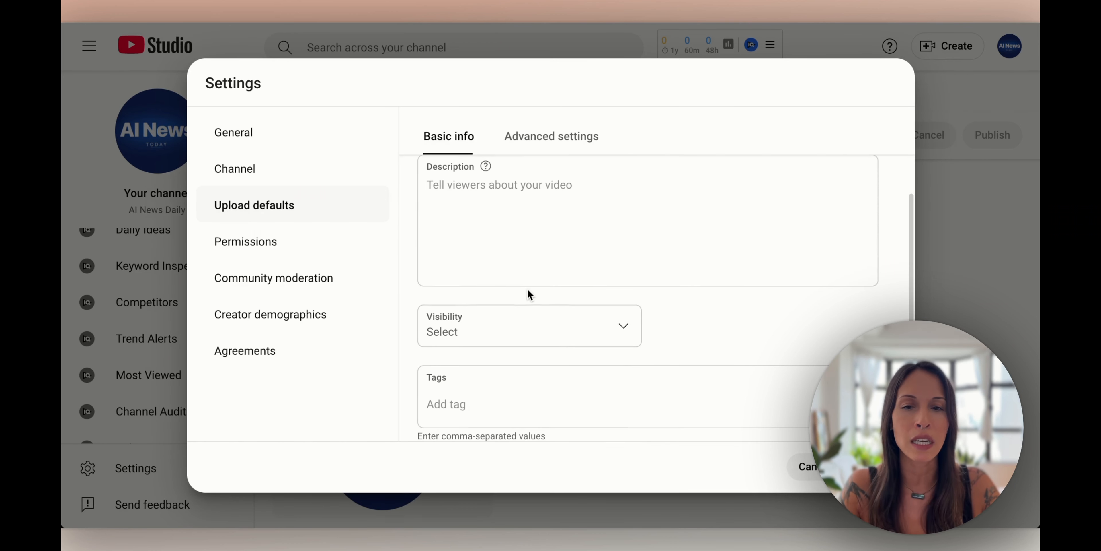
left_click(565, 338)
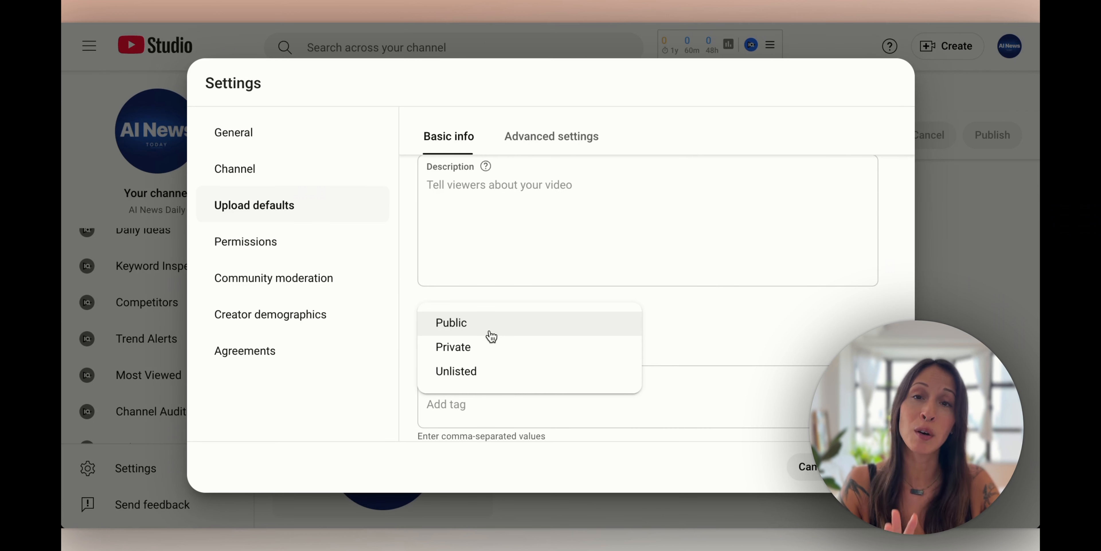
left_click(487, 348)
scroll(489, 302, "up", 2)
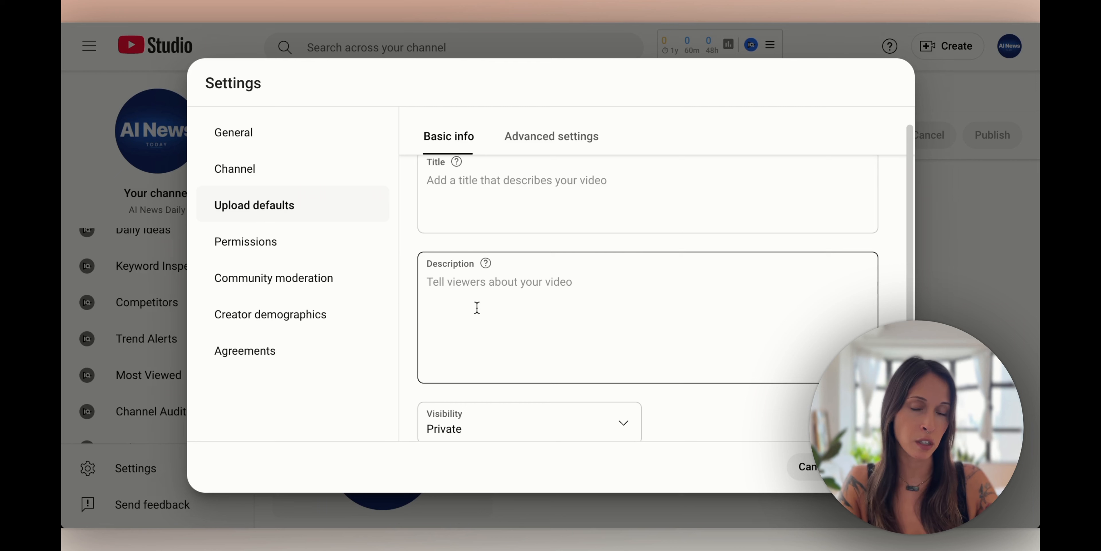
scroll(476, 307, "down", 3)
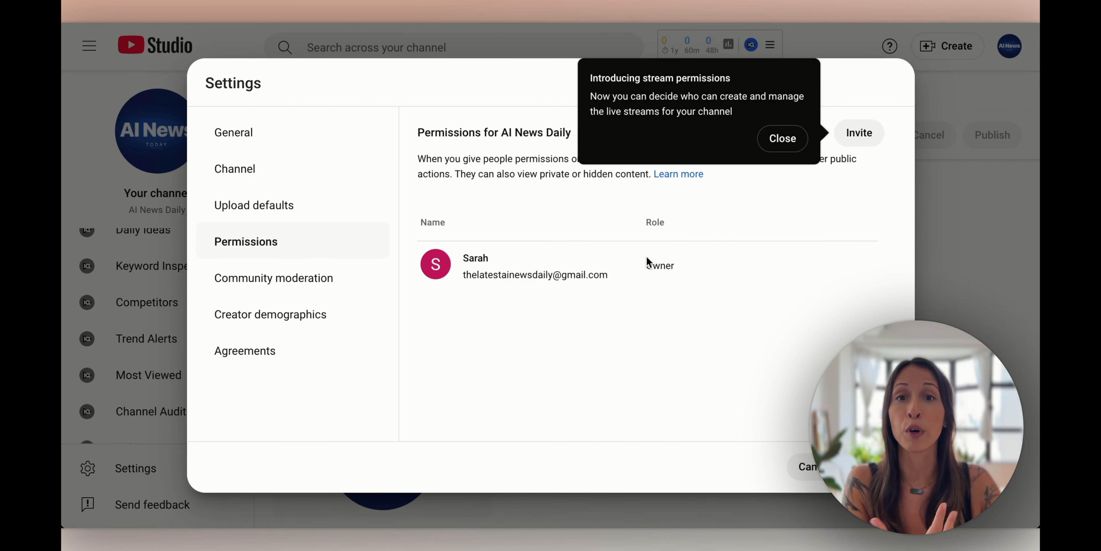
Dismiss the stream permissions tip and cancel an invite without assigning any access role
left_click(783, 148)
left_click(864, 138)
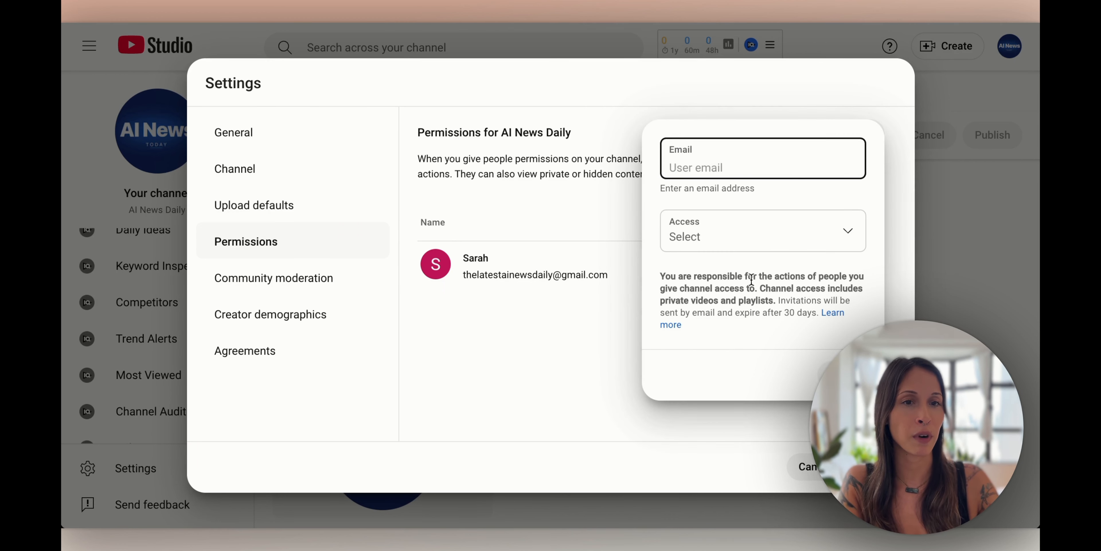
left_click(757, 238)
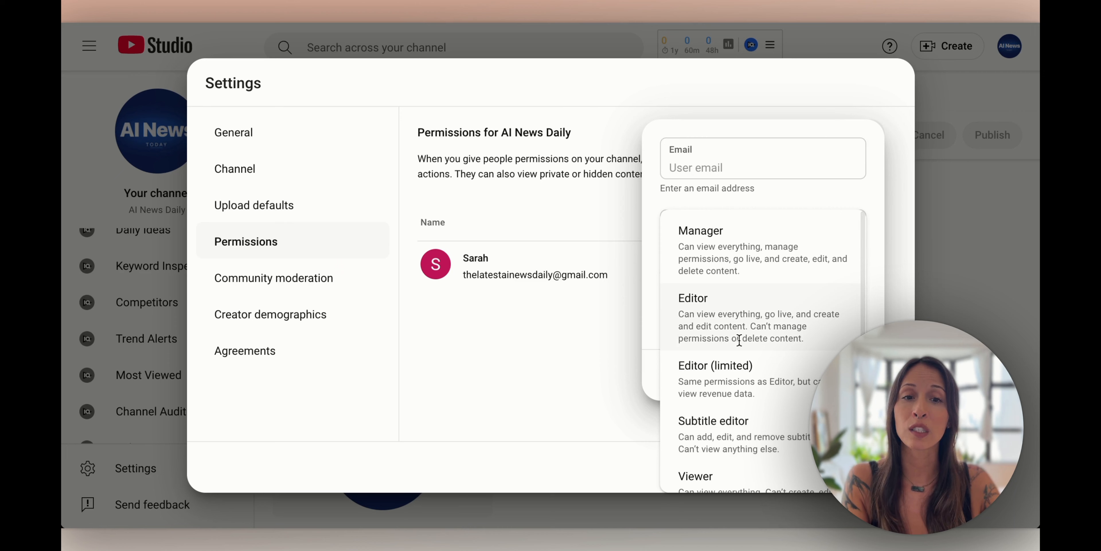
scroll(739, 340, "down", 2)
left_click(525, 321)
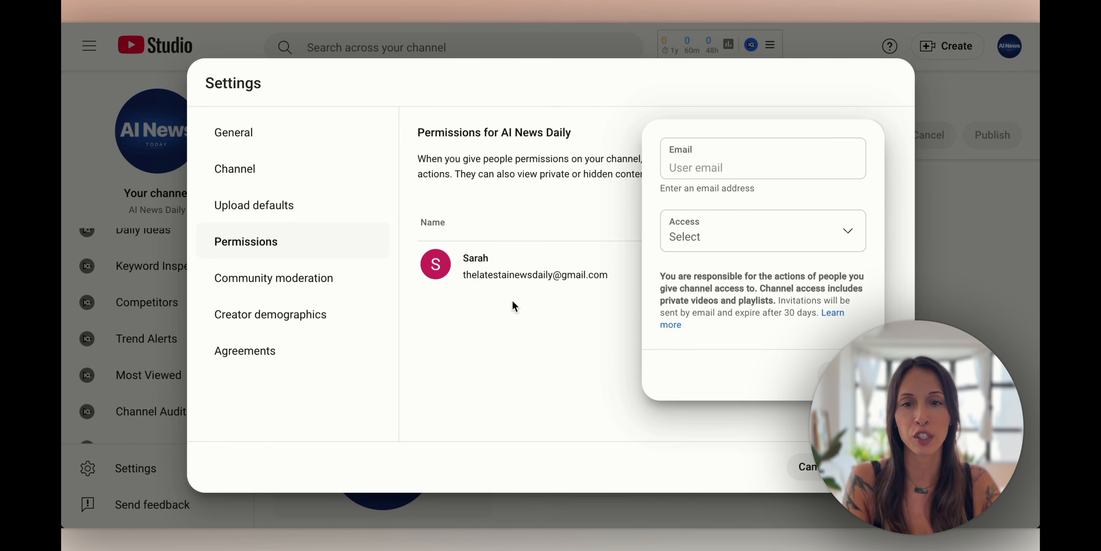
left_click(481, 350)
left_click(870, 466)
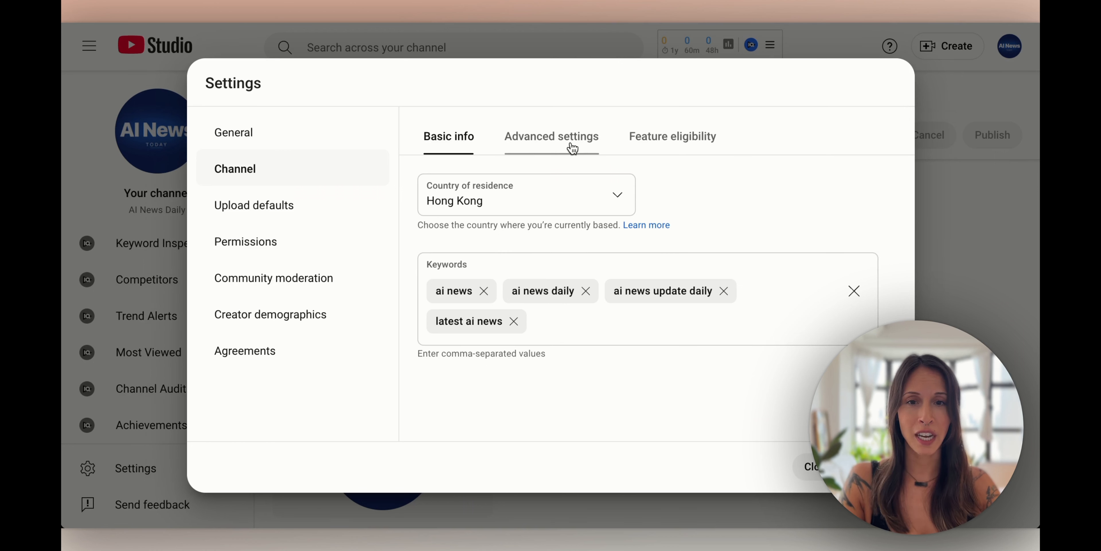
In Advanced settings, choose 'No, set this channel as not made for kids'
left_click(560, 142)
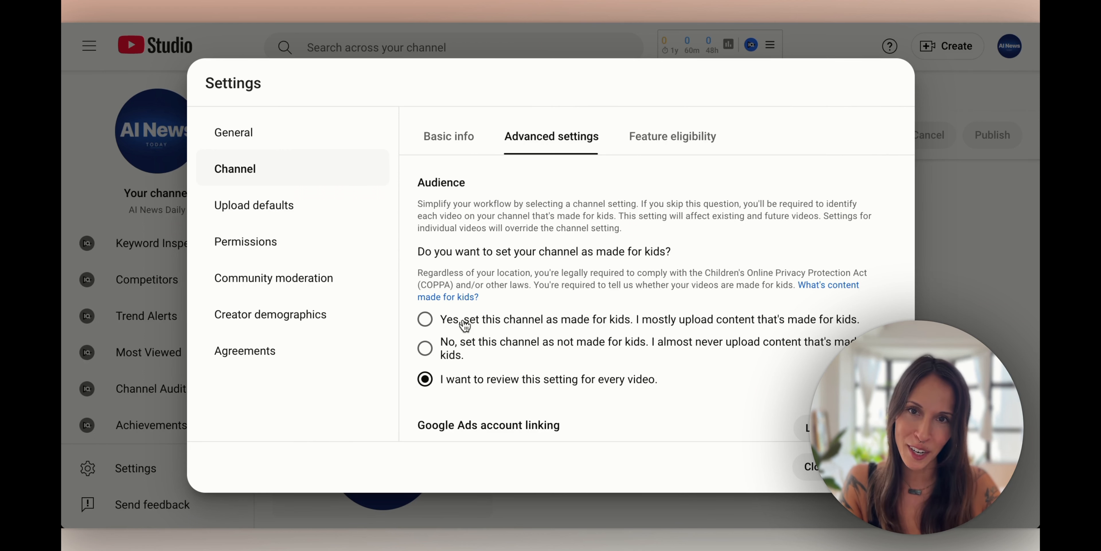
left_click(425, 349)
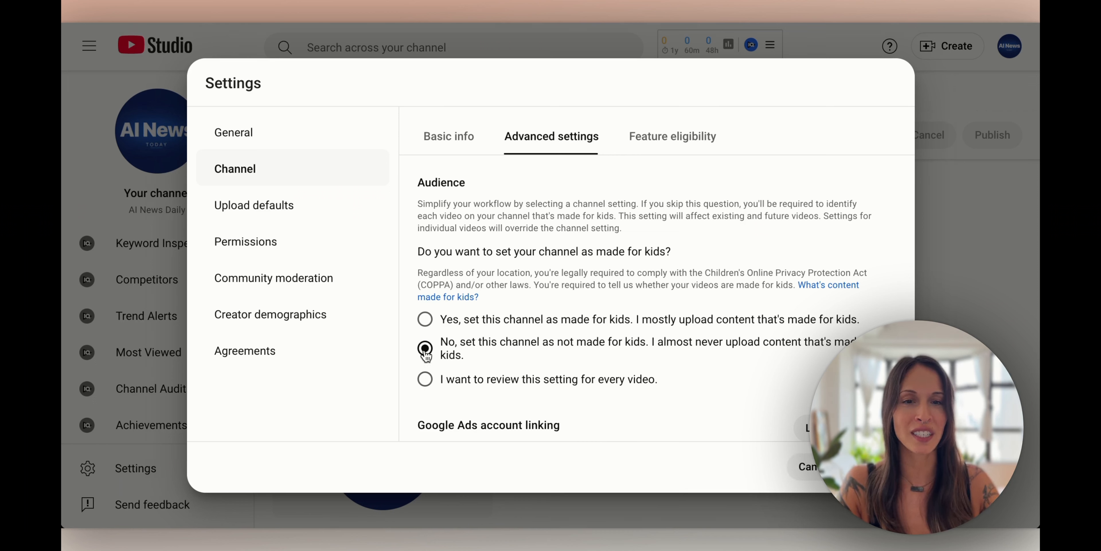
scroll(449, 299, "down", 2)
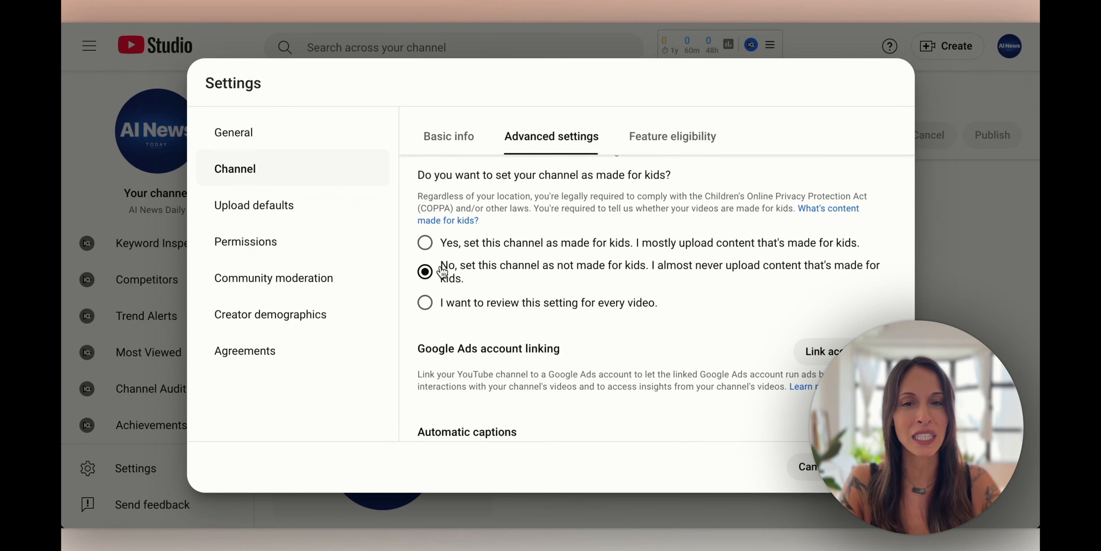
scroll(500, 270, "up", 1)
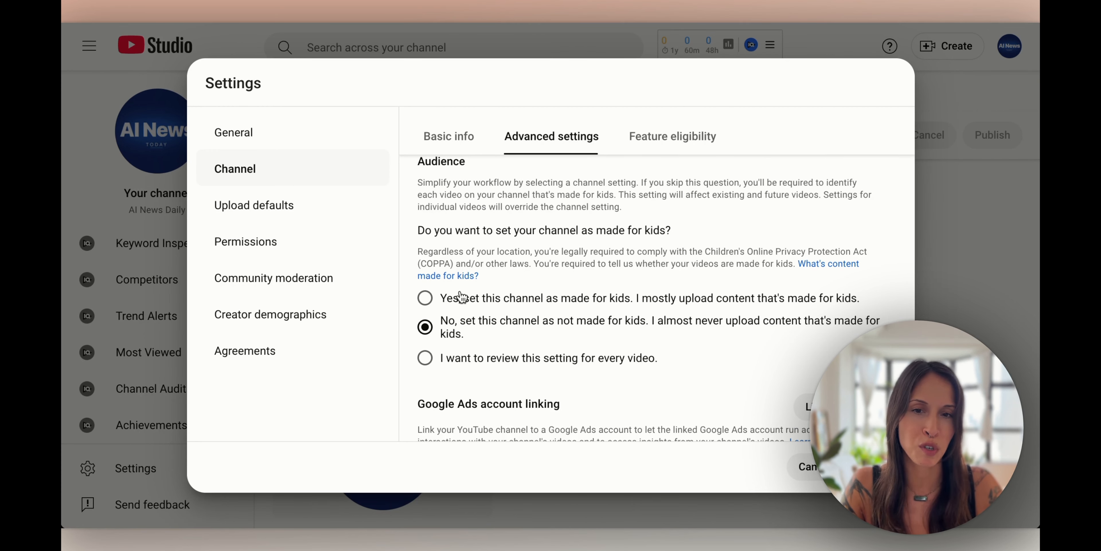
scroll(457, 280, "up", 1)
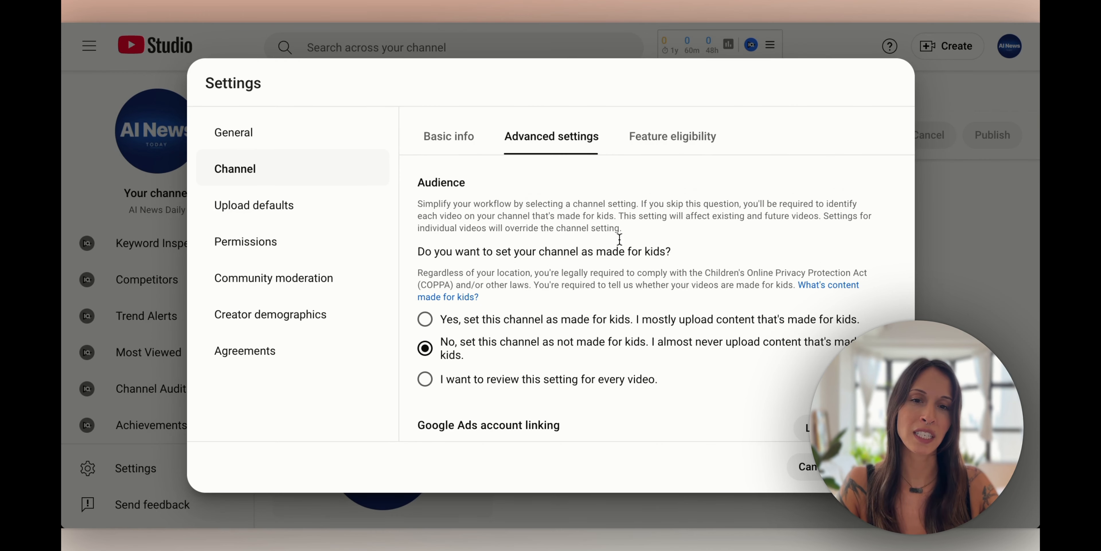
left_click(691, 137)
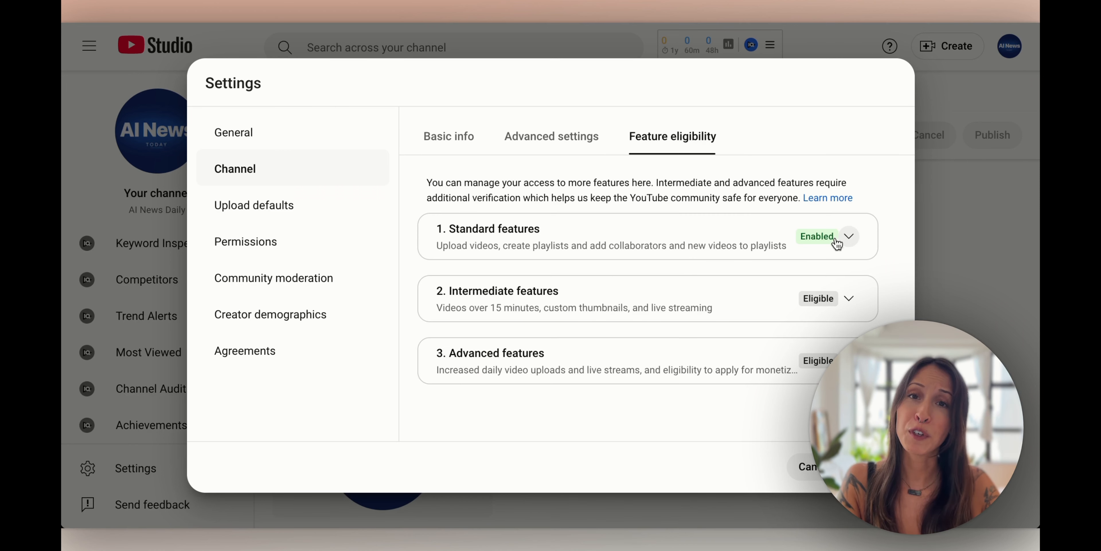
Look over the Standard features, then expand the Intermediate features requirements
left_click(849, 237)
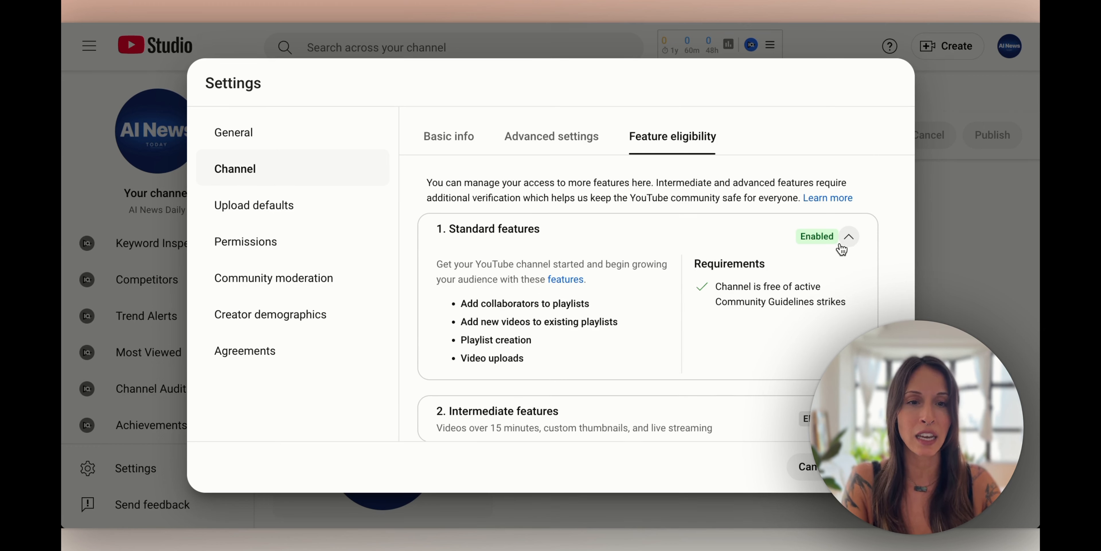
left_click(849, 237)
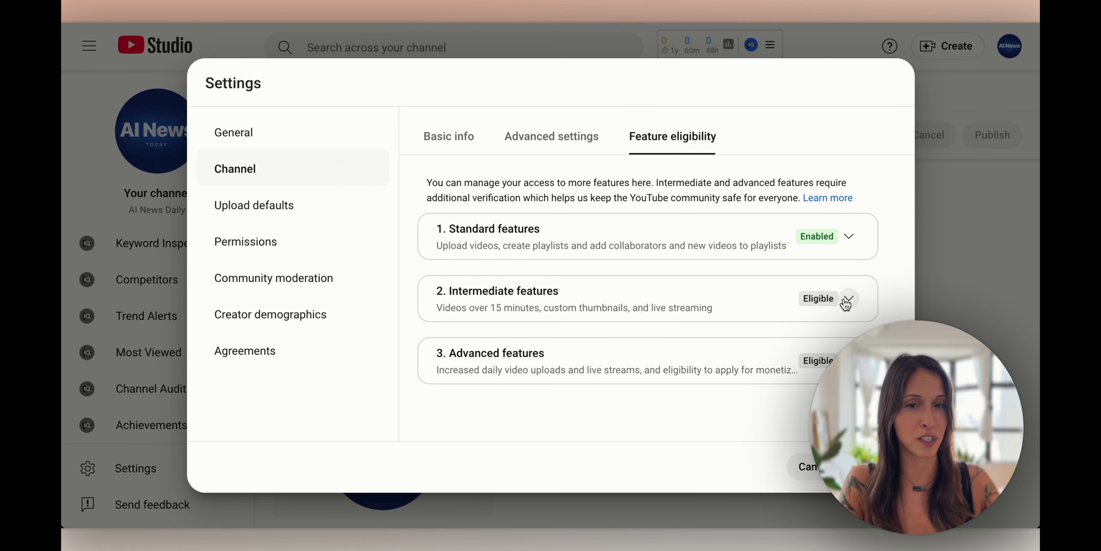
left_click(848, 299)
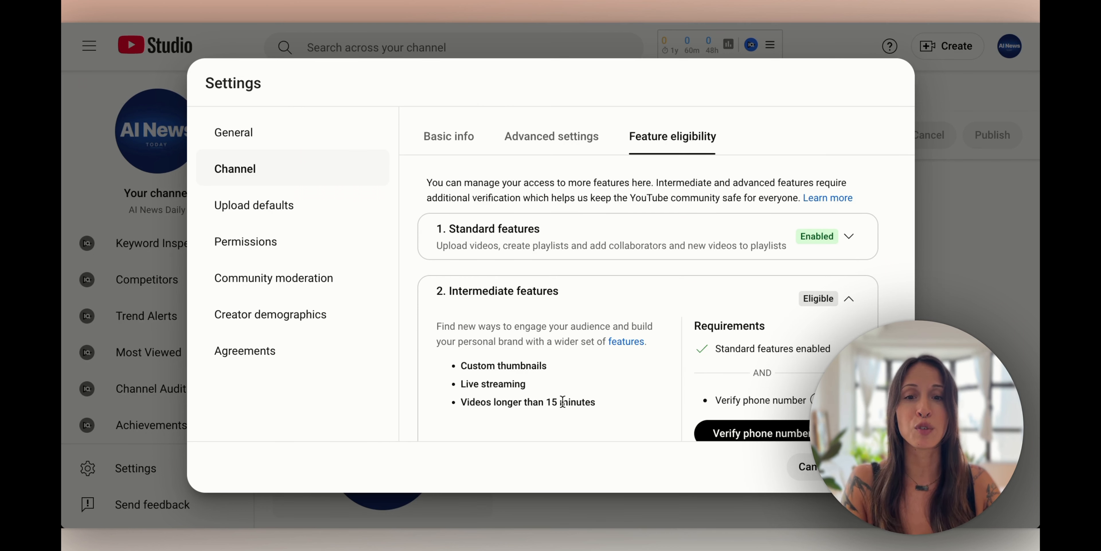
Highlight the 15+ minute videos, live streaming and custom thumbnails features, then start phone verification
left_click_drag(597, 404, 429, 407)
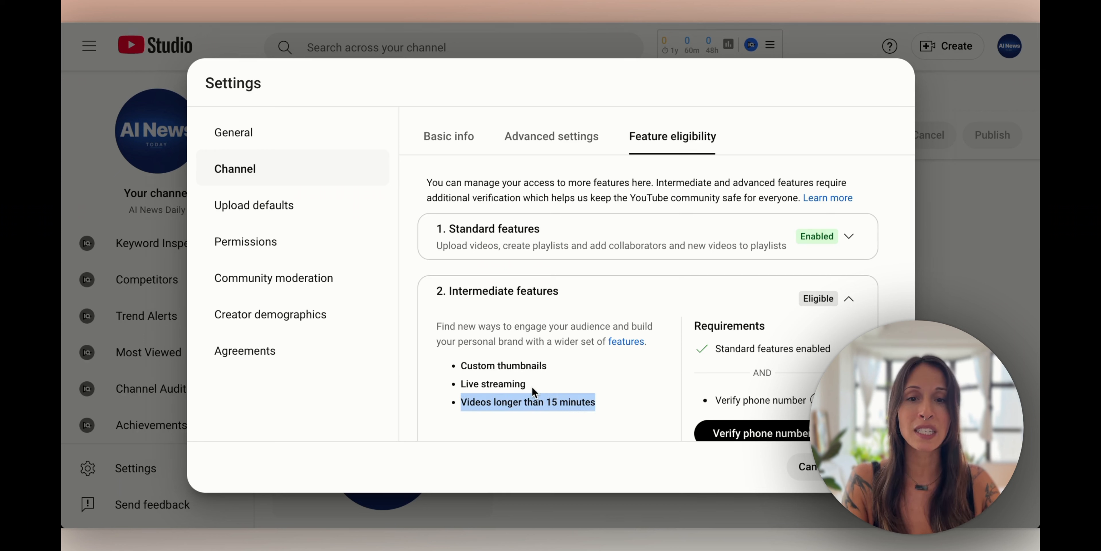
left_click_drag(530, 387, 456, 385)
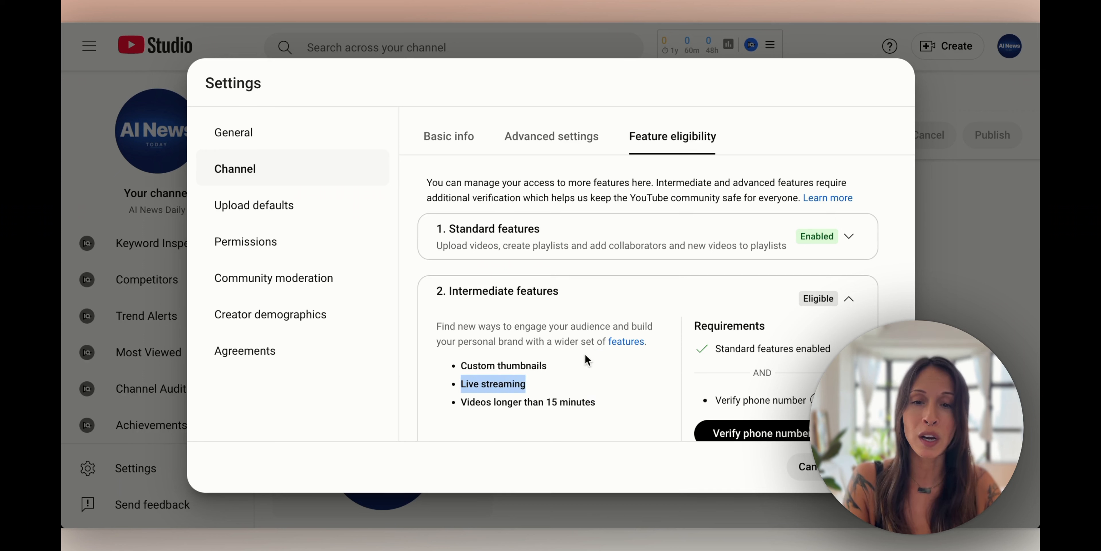
left_click(546, 365)
left_click_drag(545, 366, 454, 373)
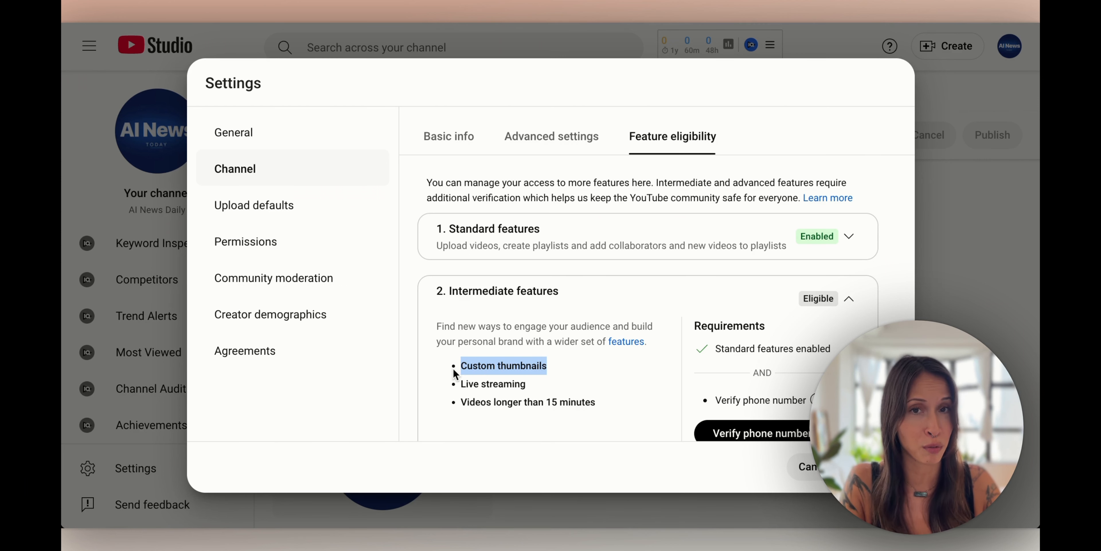
scroll(554, 301, "down", 1)
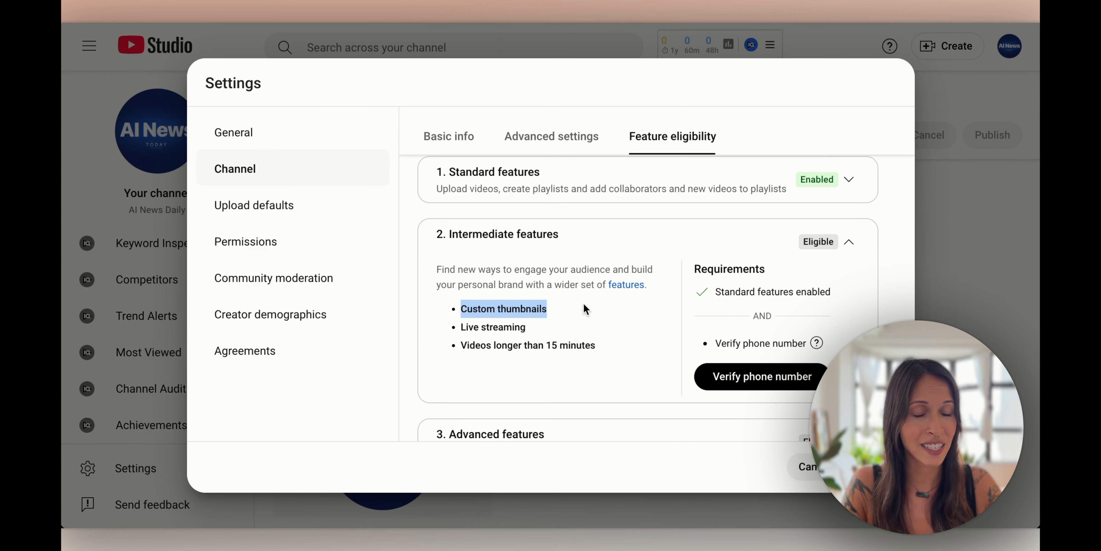
left_click(764, 384)
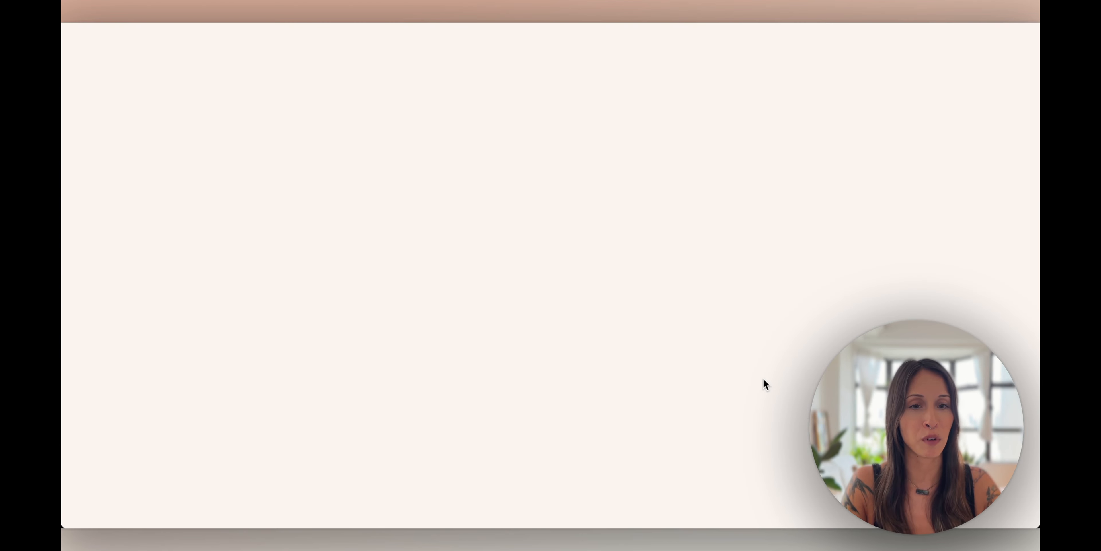
Verify the channel's phone number with Hong Kong as the country, then return to Studio
left_click(163, 249)
key("h")
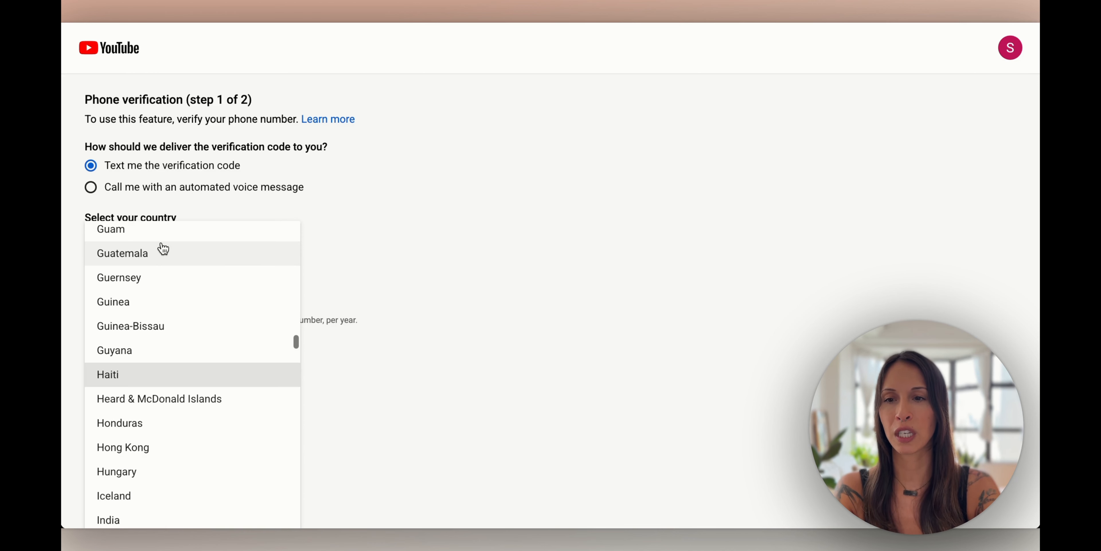
left_click(130, 448)
left_click(128, 291)
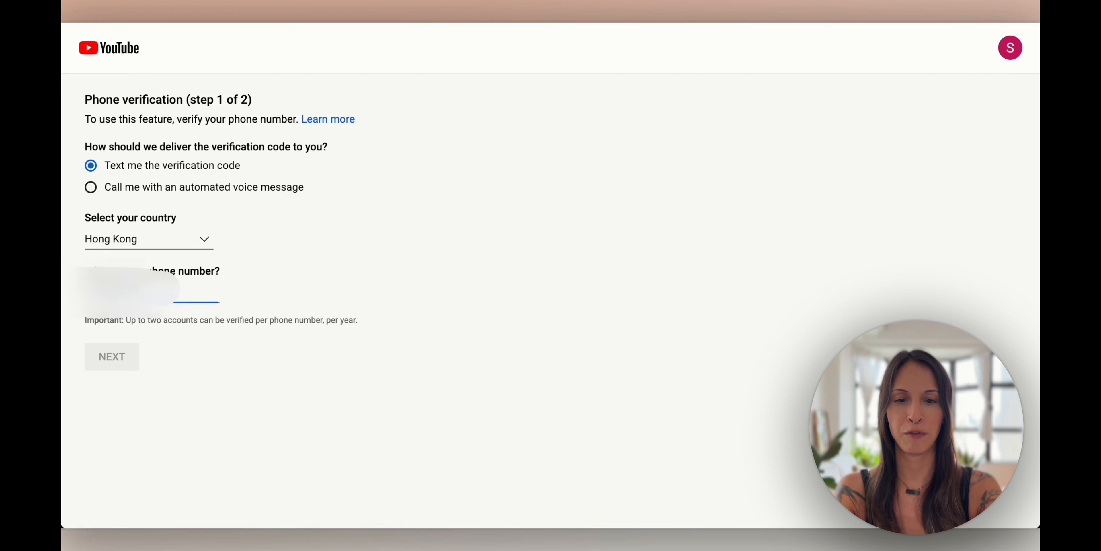
type("********")
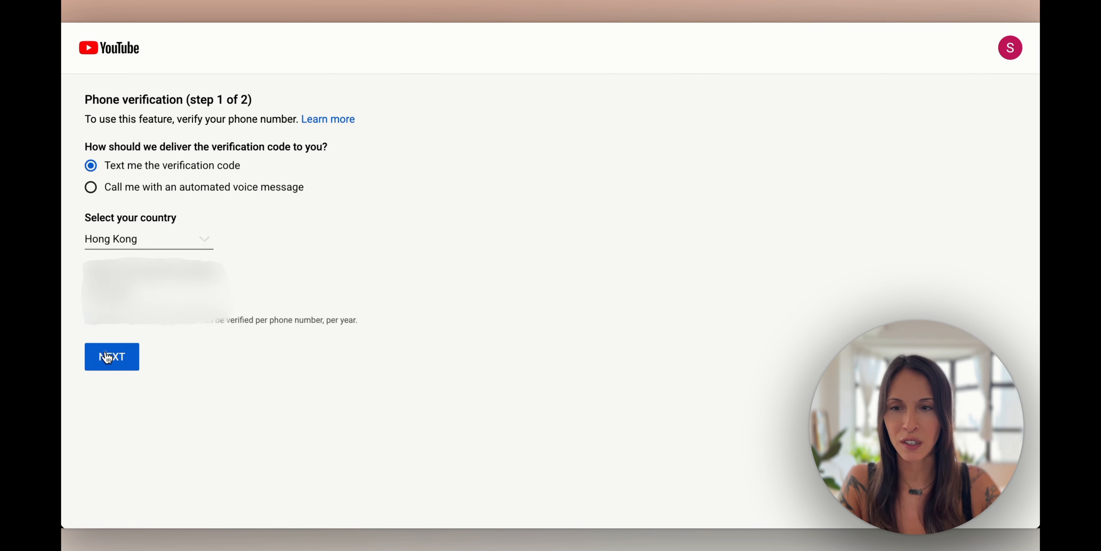
left_click(107, 357)
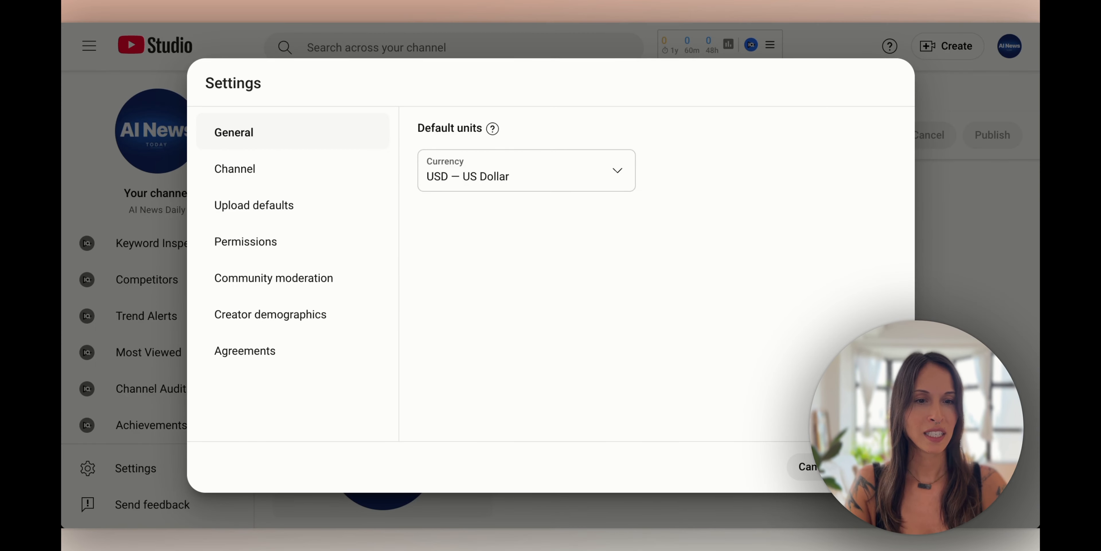
left_click(817, 466)
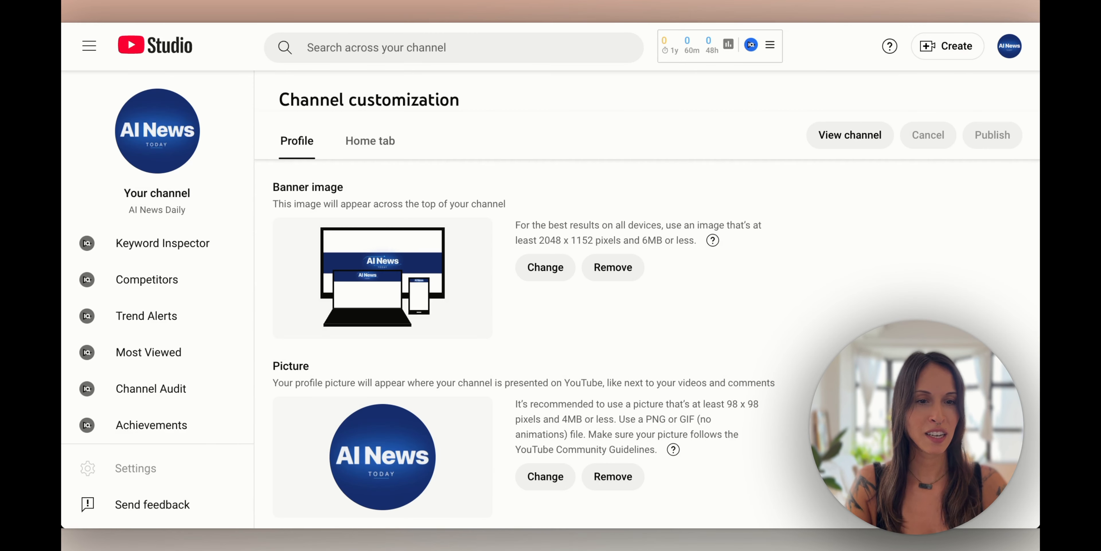